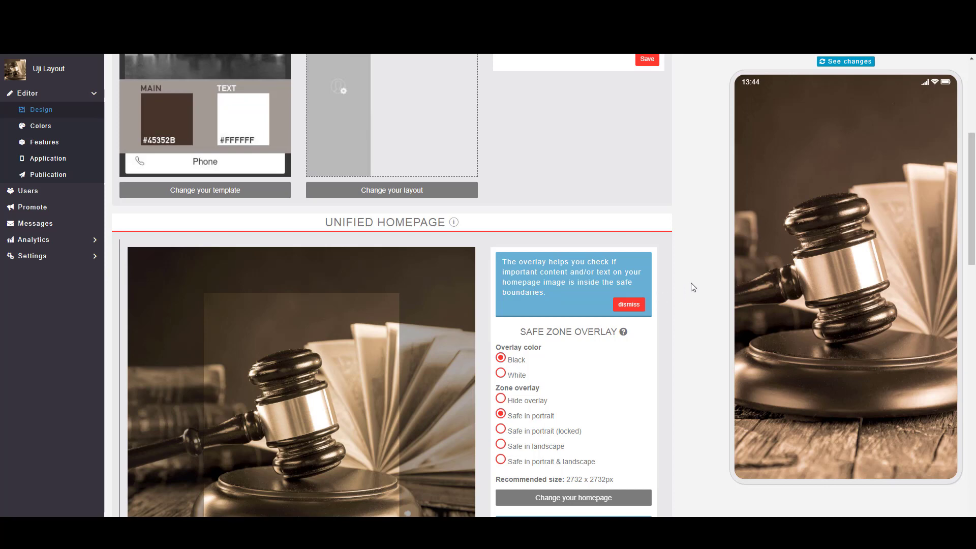
# - Open the app's Features section and look over its current pages and the pages available to add
pyautogui.scroll(5, 682, 288)
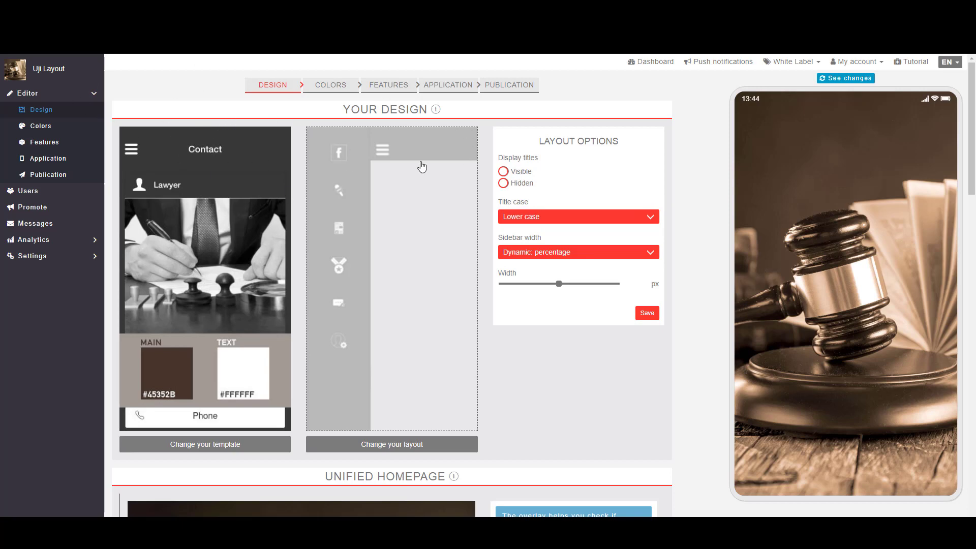
pyautogui.click(390, 85)
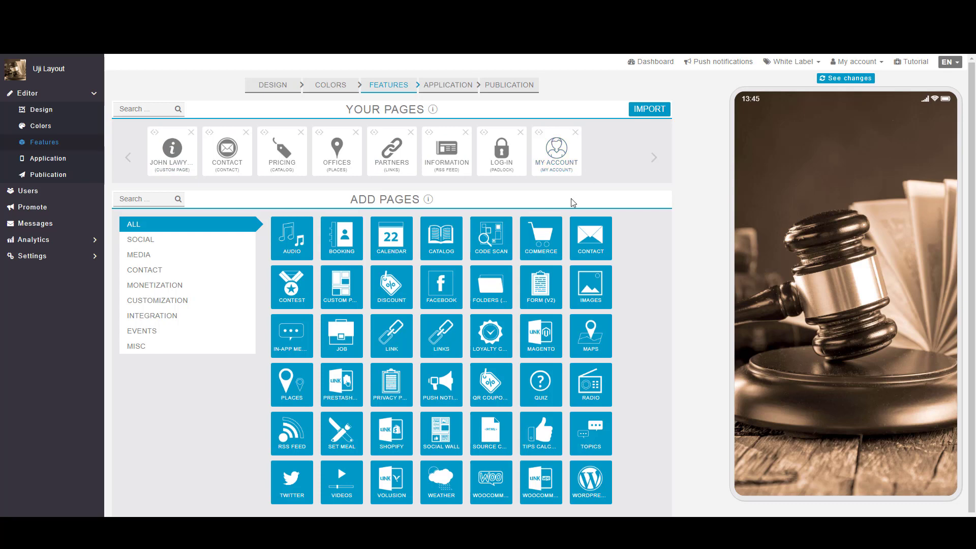
pyautogui.scroll(-2, 573, 202)
pyautogui.scroll(2, 575, 194)
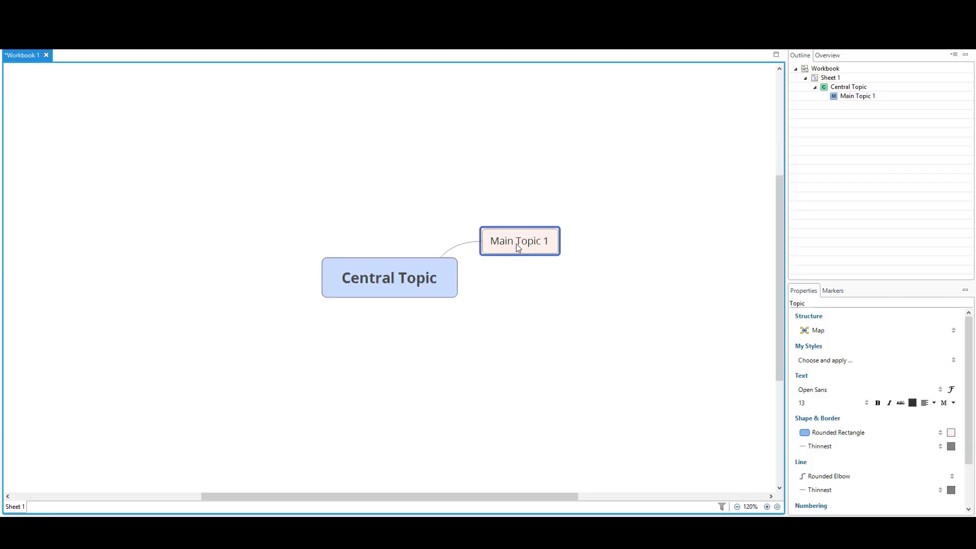
# - In the XMind mind map, rename the central topic as Aplikasi
pyautogui.click(382, 288)
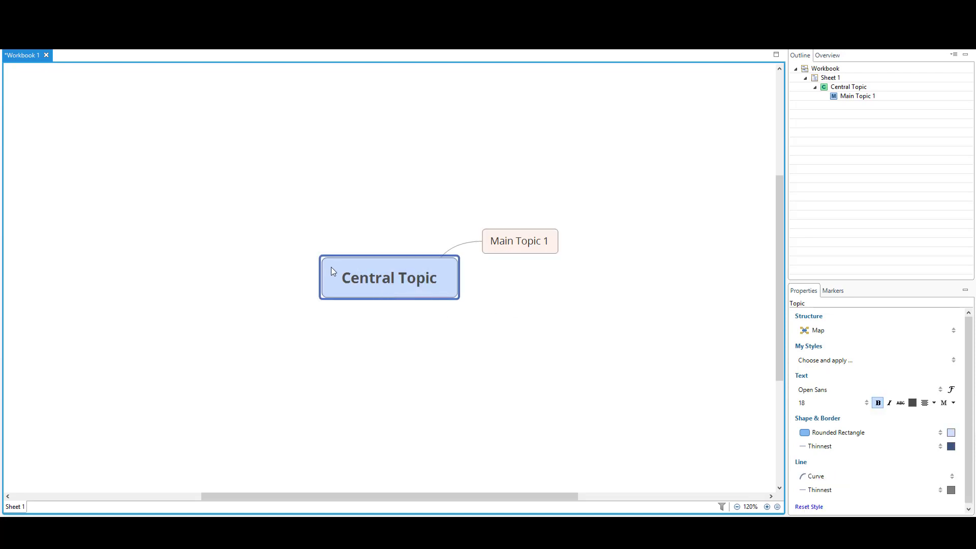
pyautogui.doubleClick(374, 277)
pyautogui.write('A')
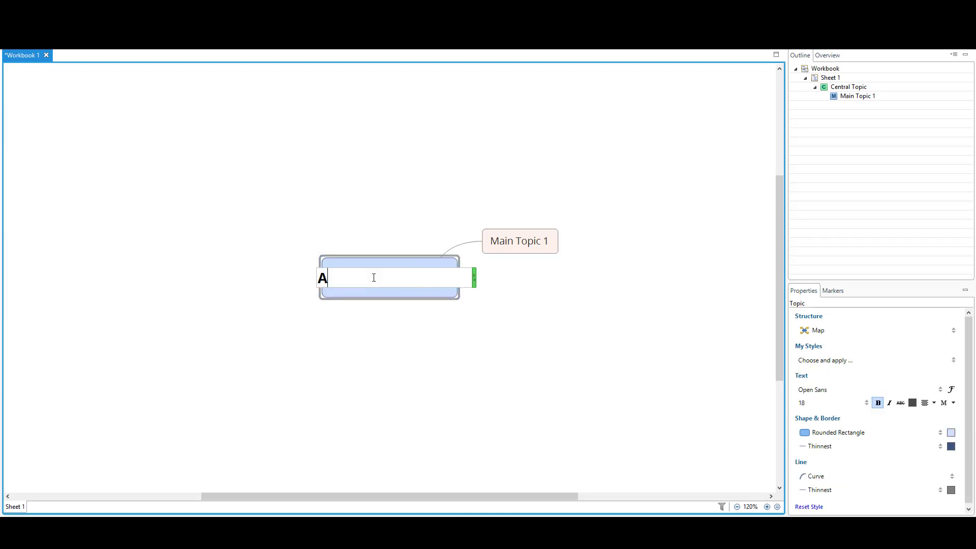
pyautogui.write('plikasi')
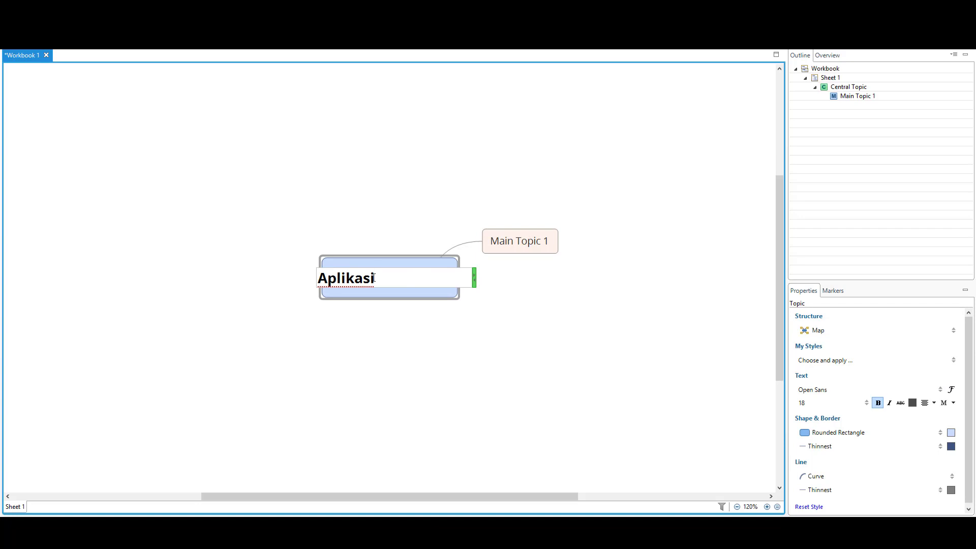
pyautogui.press('Return')
# - Rename the main topic attached to Aplikasi as Menu 1
pyautogui.click(508, 244)
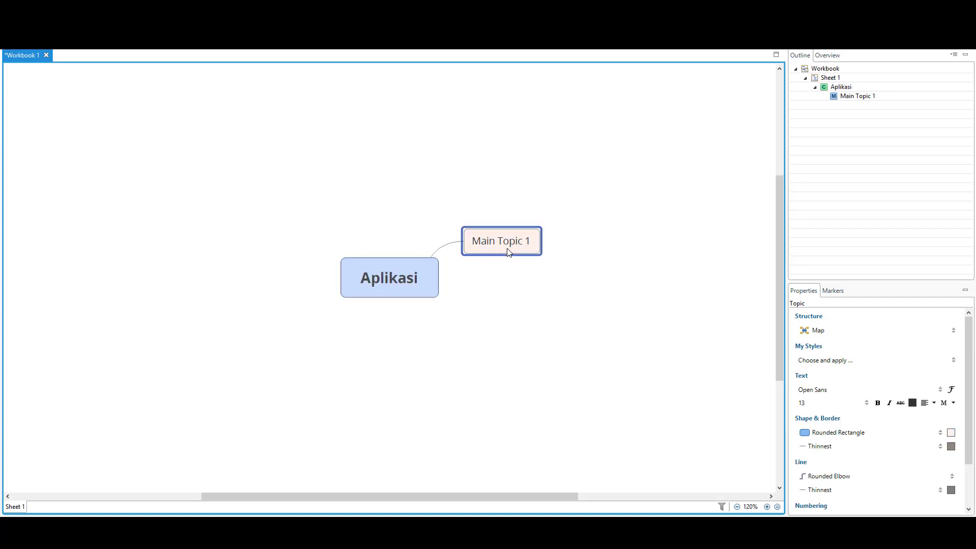
pyautogui.click(510, 244)
pyautogui.write('Menu')
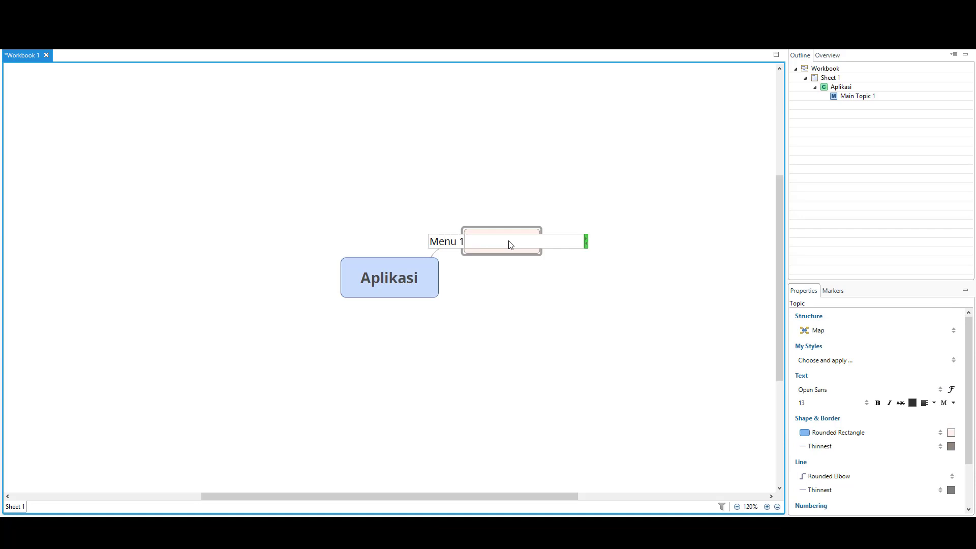
pyautogui.press('Return')
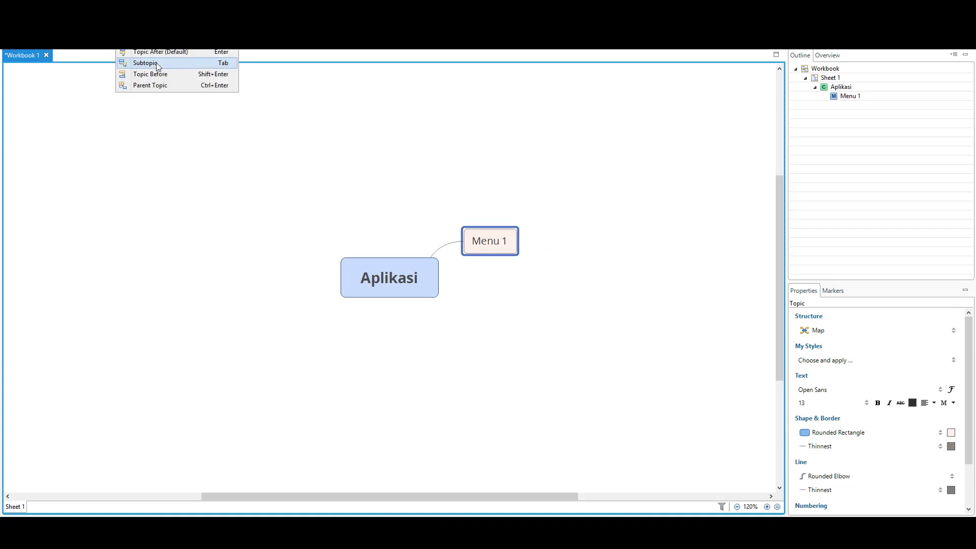
# - Add a subtopic under Menu 1 and name it Submenu 1
pyautogui.click(153, 62)
pyautogui.click(560, 242)
pyautogui.write('Submn')
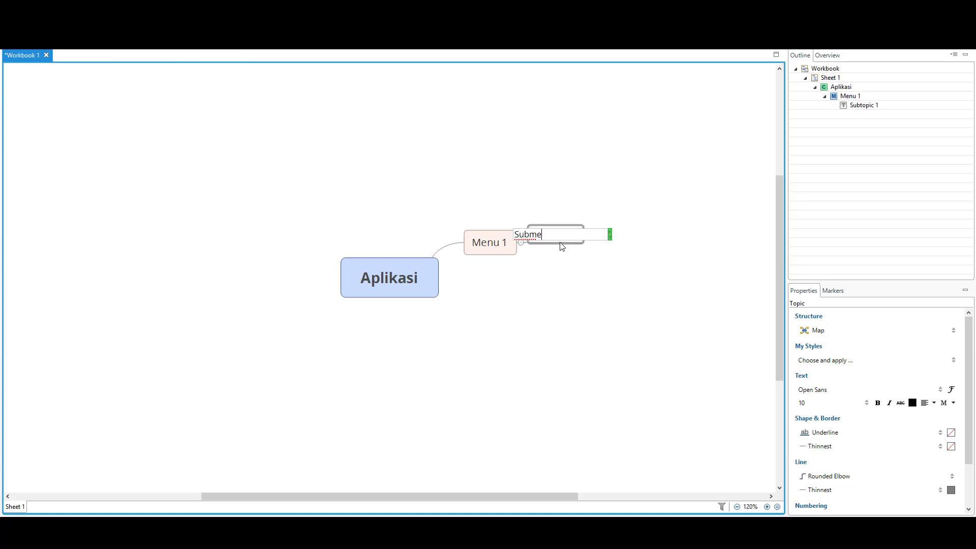
pyautogui.write('nu 1')
pyautogui.press('Return')
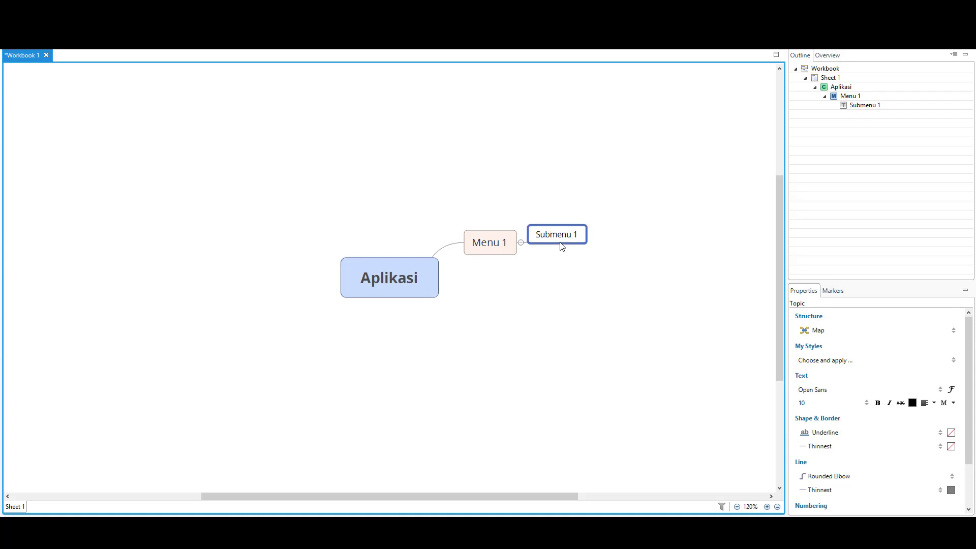
# - Add a second subtopic under Menu 1, name it "Subemnu 2" and copy its text
pyautogui.click(507, 242)
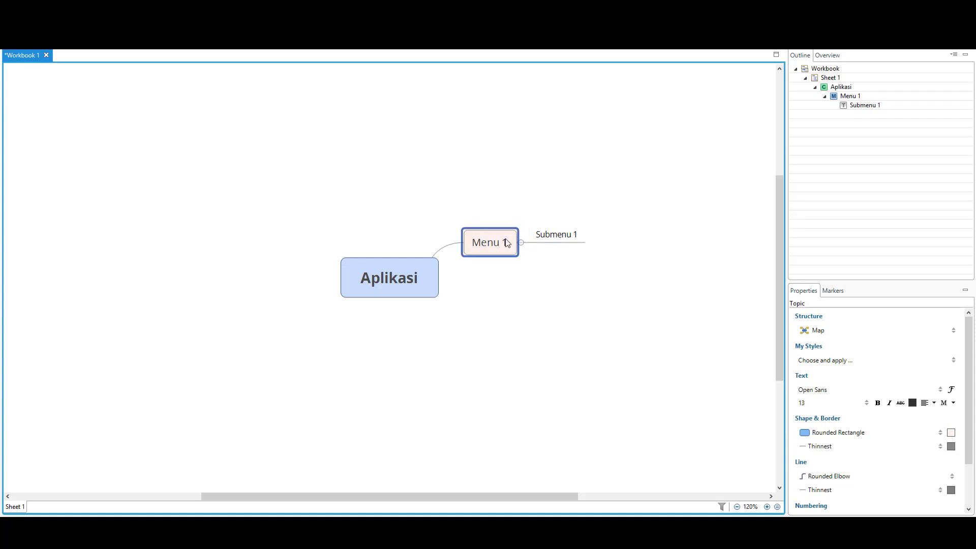
pyautogui.click(130, 49)
pyautogui.click(142, 61)
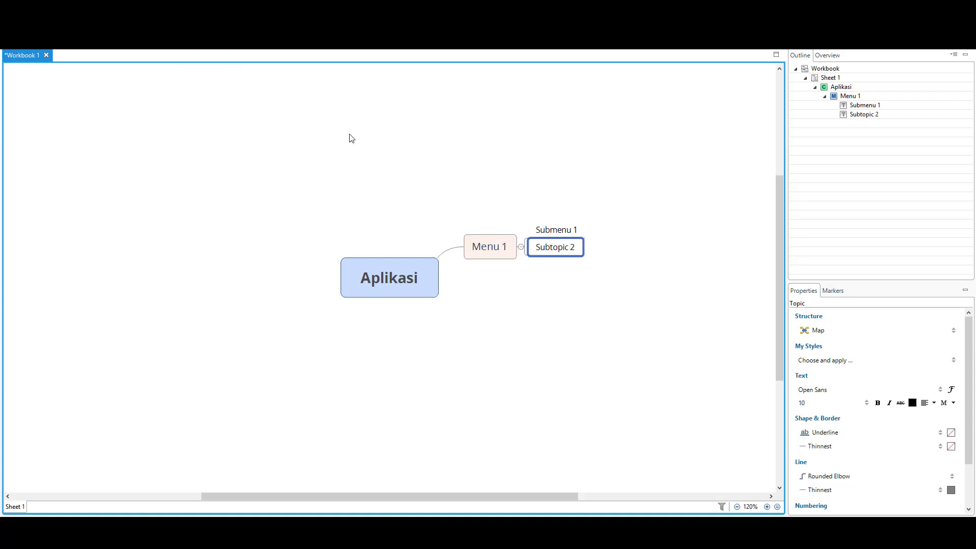
pyautogui.click(562, 248)
pyautogui.write('Su')
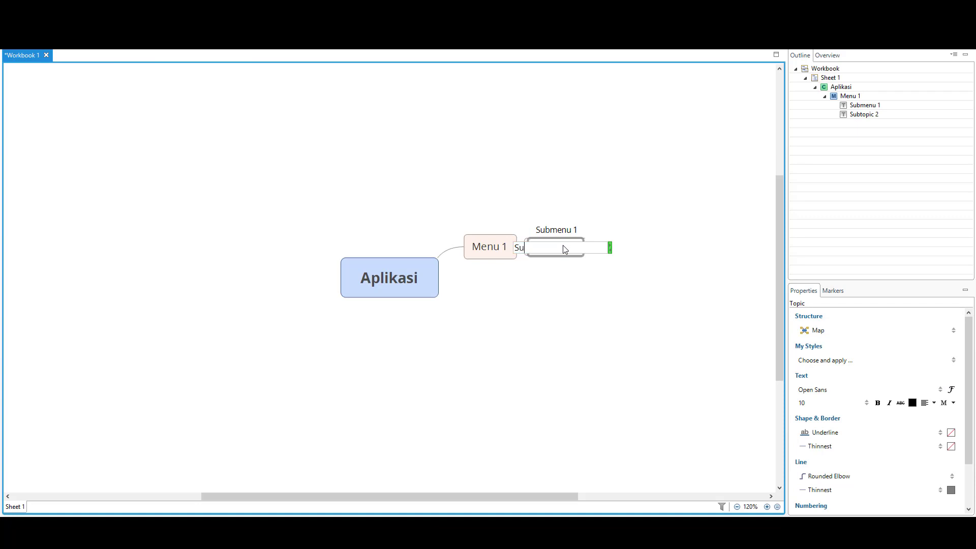
pyautogui.write('bemnu 2')
pyautogui.hotkey('ctrl', 'a')
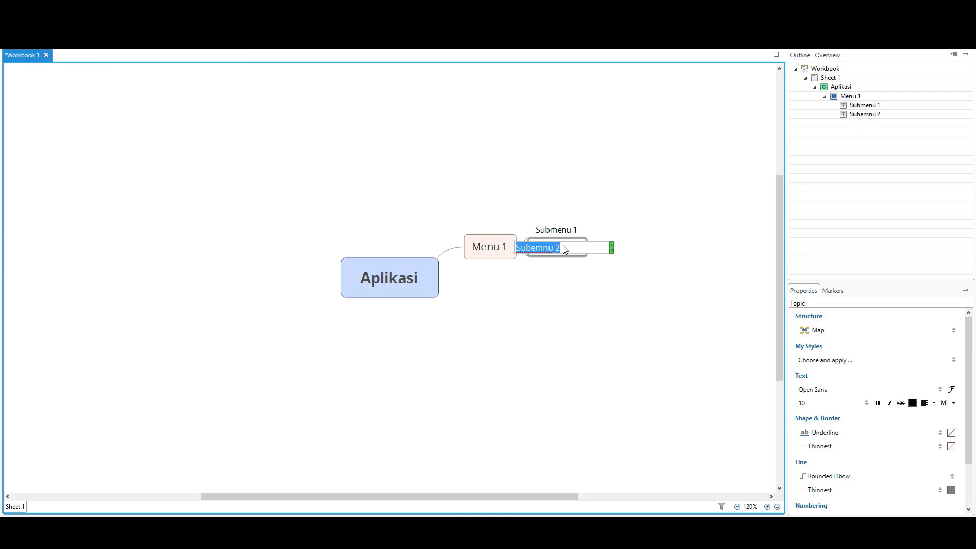
pyautogui.click(130, 47)
pyautogui.click(437, 174)
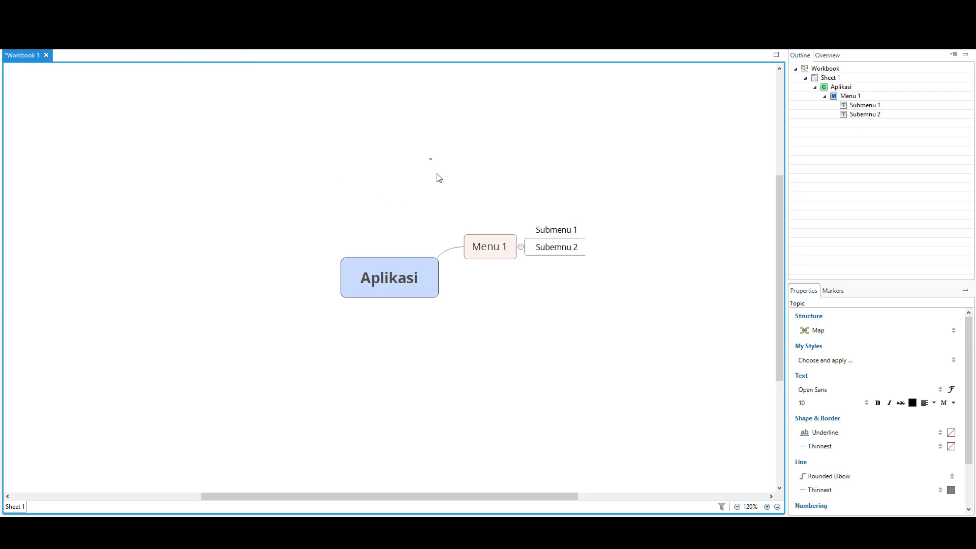
# - Add a third subtopic under Menu 1 and name it "Subemnu 3", reusing the copied text
pyautogui.click(483, 243)
pyautogui.click(130, 46)
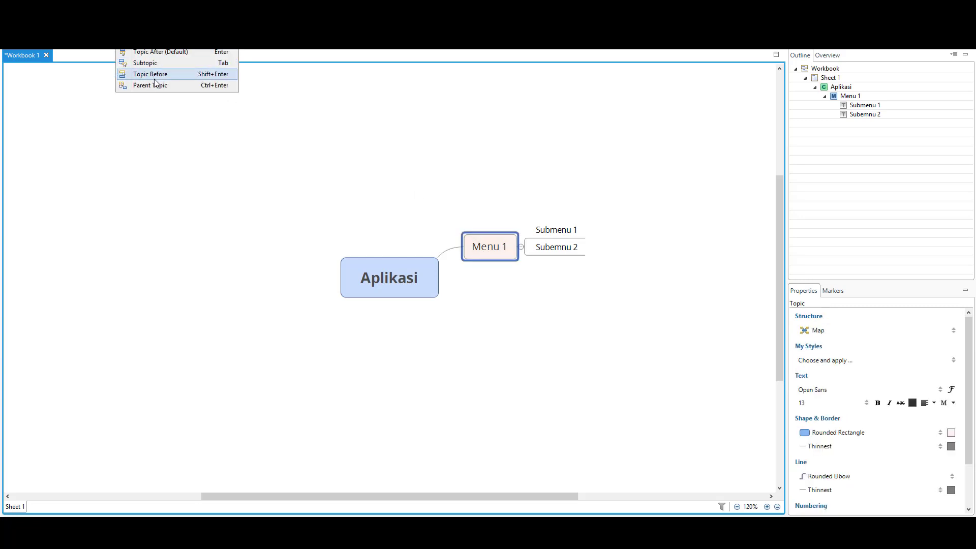
pyautogui.click(160, 62)
pyautogui.doubleClick(580, 258)
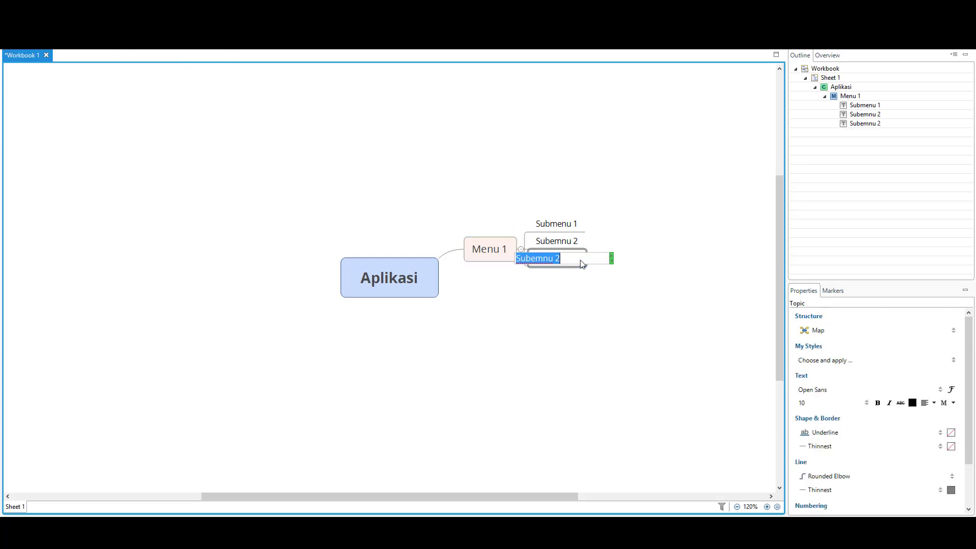
pyautogui.click(580, 260)
pyautogui.write('3')
pyautogui.click(564, 277)
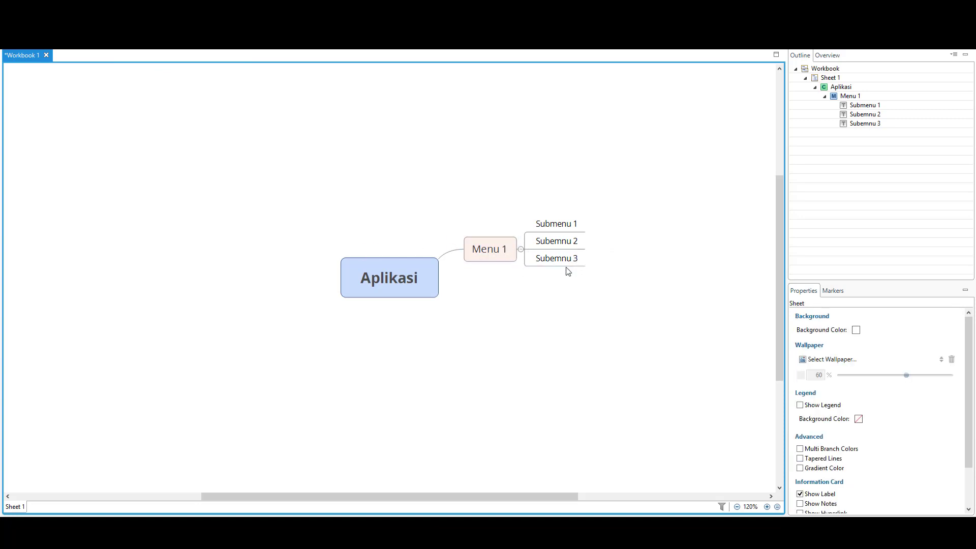
# - Add a third and a fourth subtopic under Menu 3
pyautogui.click(137, 46)
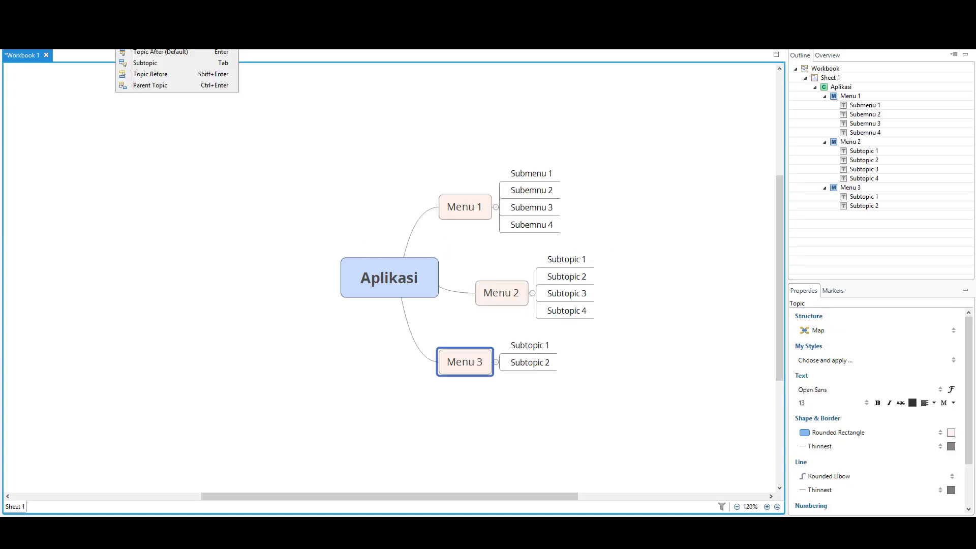
pyautogui.click(152, 62)
pyautogui.press('Left')
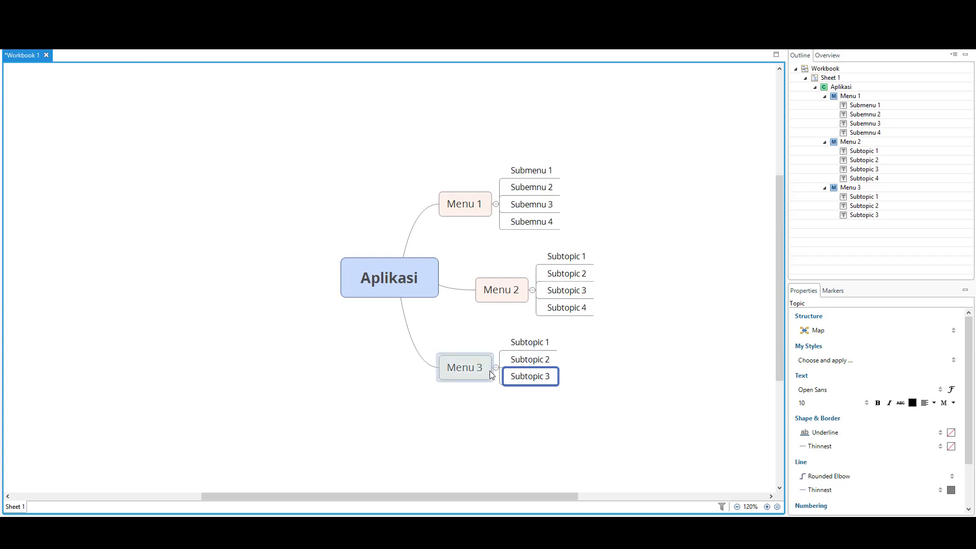
pyautogui.click(136, 47)
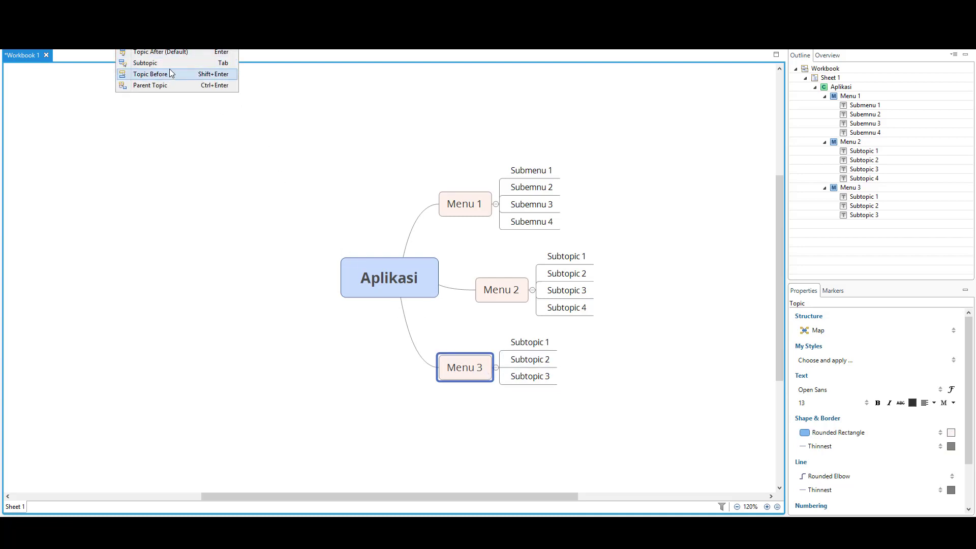
pyautogui.click(153, 63)
pyautogui.click(471, 443)
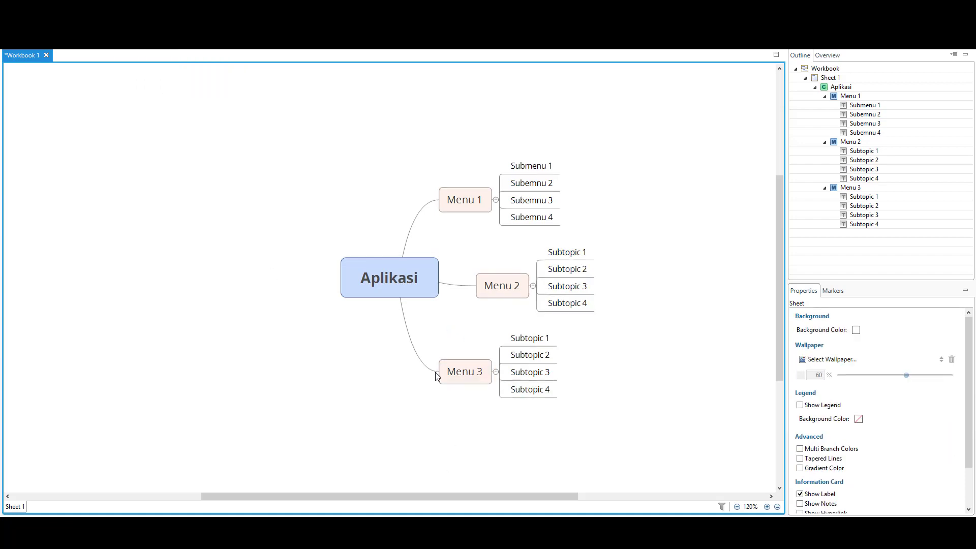
# - Move the Menu 3 branch to the left side of the central Aplikasi topic
pyautogui.click(459, 374)
pyautogui.moveTo(459, 373); pyautogui.dragTo(270, 313)
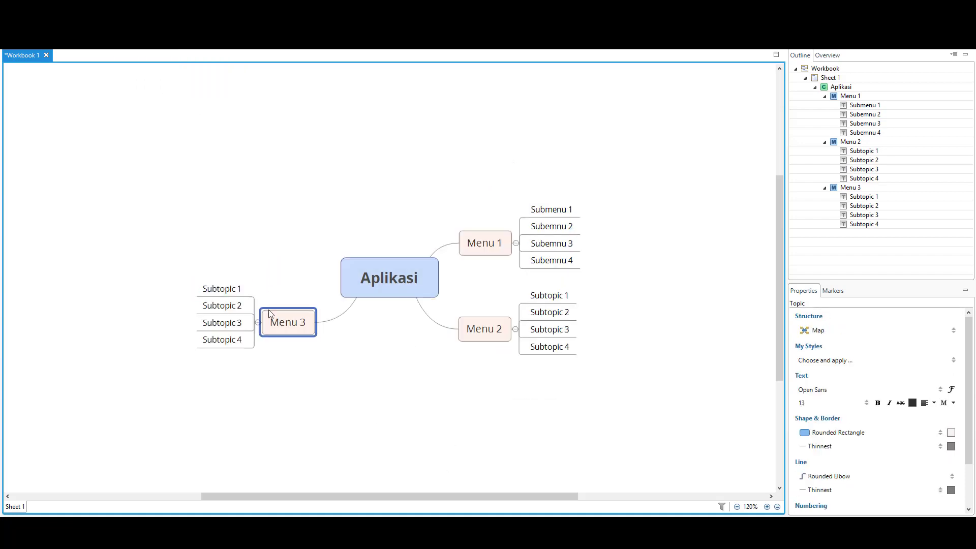
pyautogui.click(415, 402)
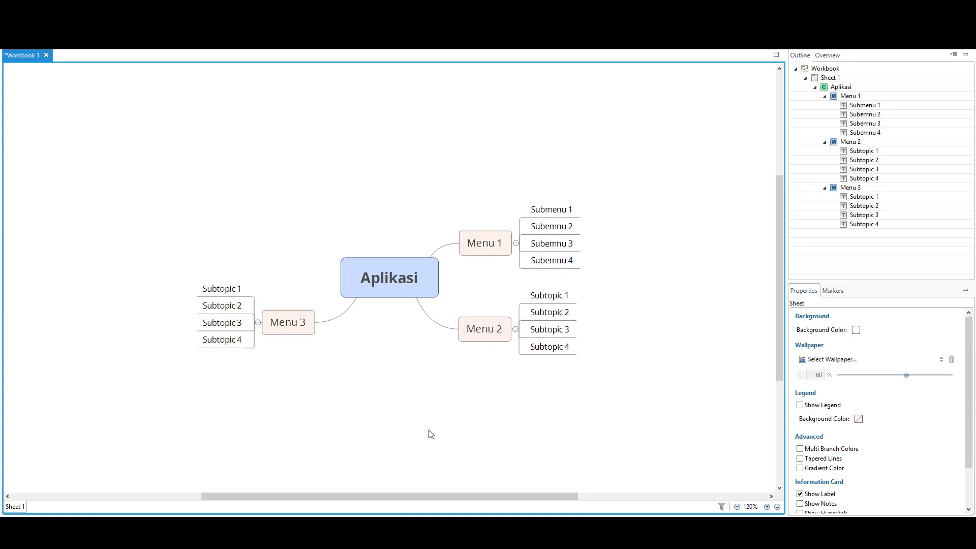
# - Switch to the browser window with the app's Features page and add a Catalog page
pyautogui.click(225, 538)
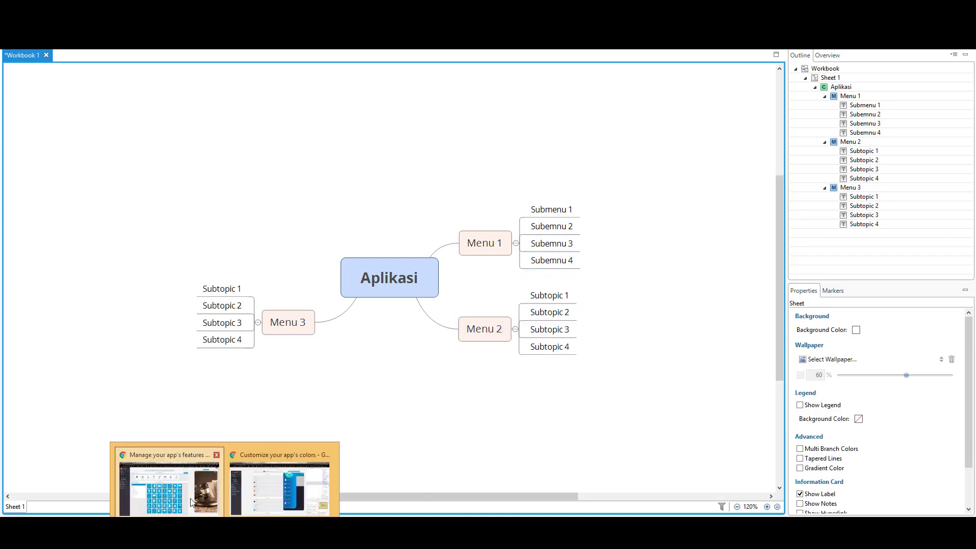
pyautogui.click(300, 480)
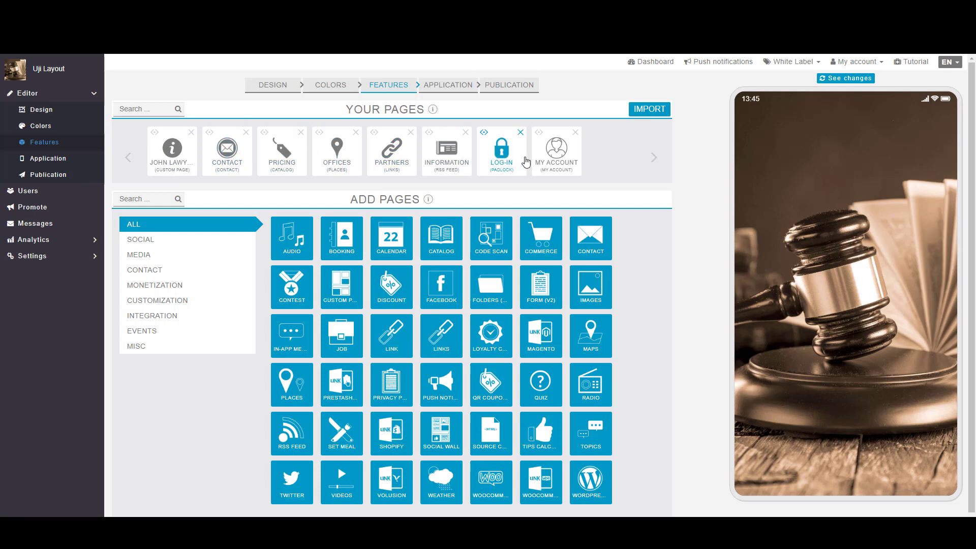
pyautogui.click(444, 242)
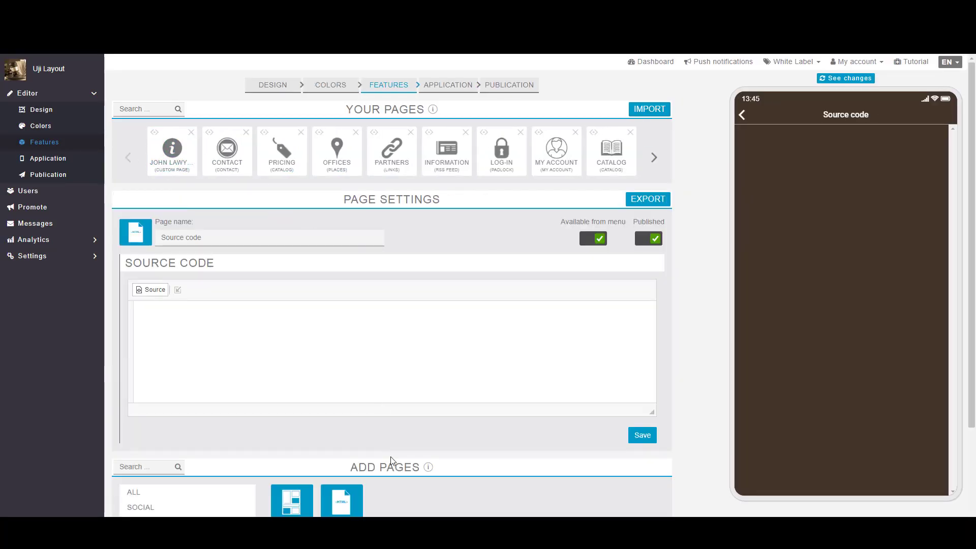
# - Add three Folders (v2) pages to the app
pyautogui.scroll(-3, 392, 465)
pyautogui.scroll(3, 215, 318)
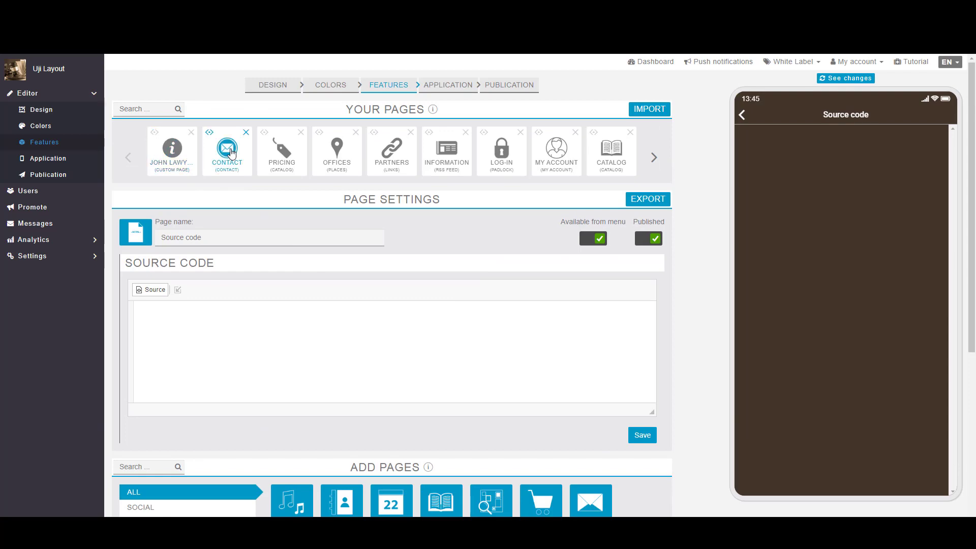
pyautogui.scroll(-2, 368, 270)
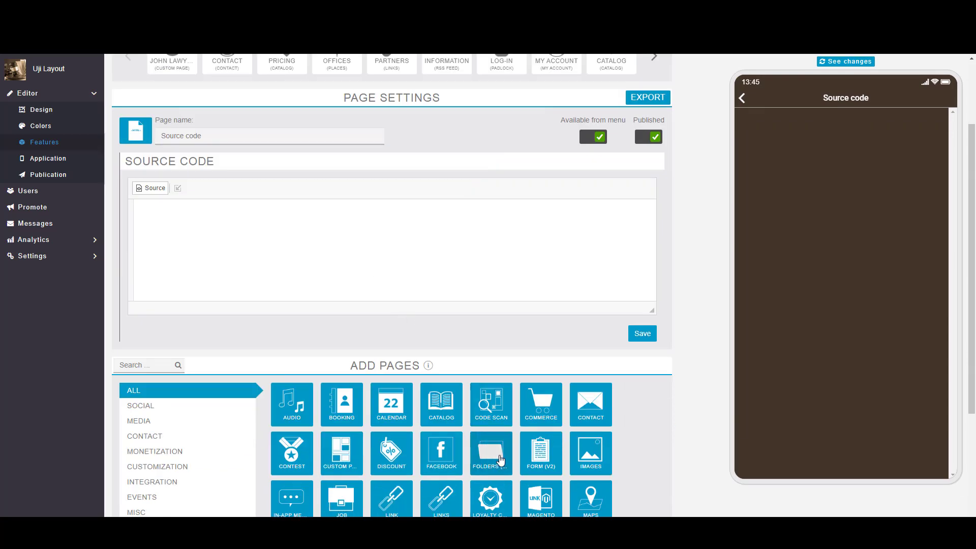
pyautogui.scroll(2, 488, 448)
pyautogui.scroll(-4, 487, 358)
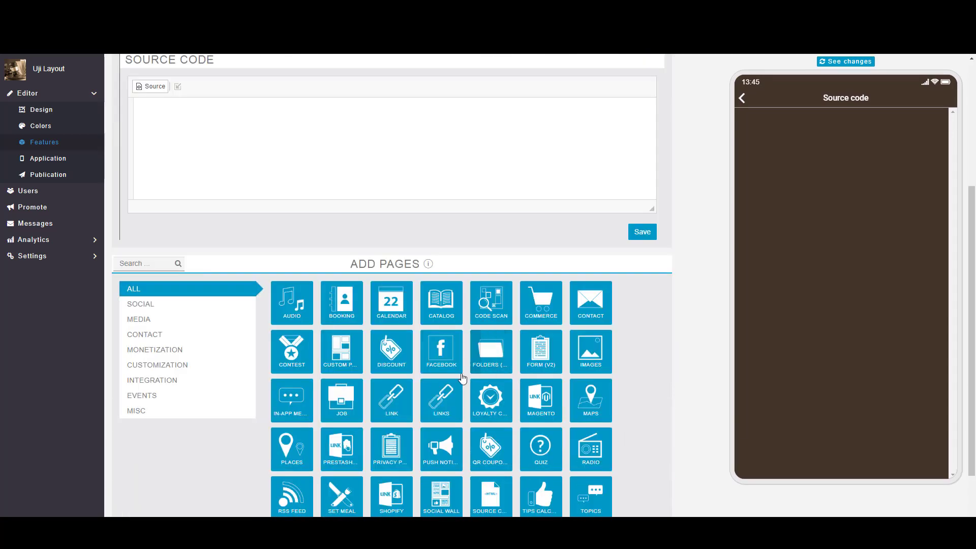
pyautogui.click(497, 362)
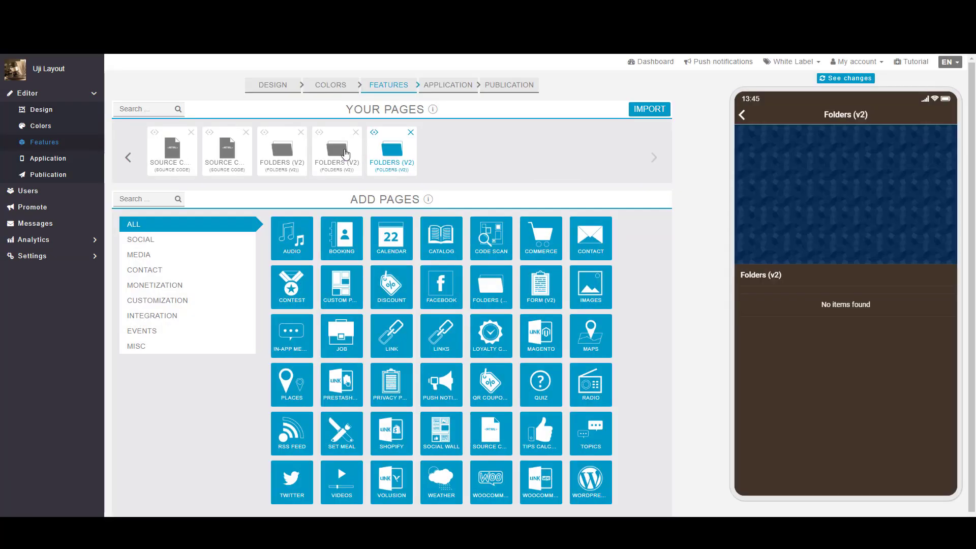
# - Preview the first Folders (v2) page and view the Source code and Folders pages at the end of the app's page list
pyautogui.click(282, 150)
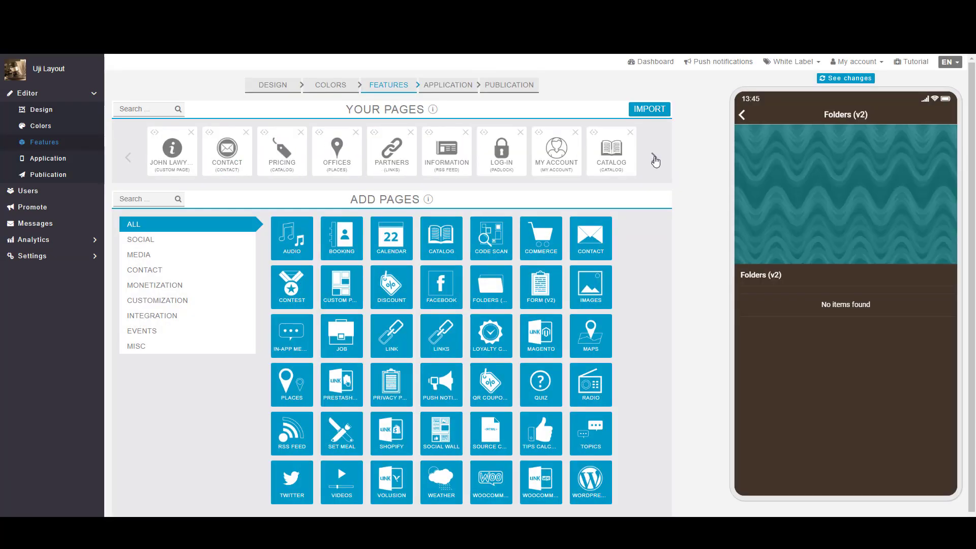
pyautogui.click(653, 158)
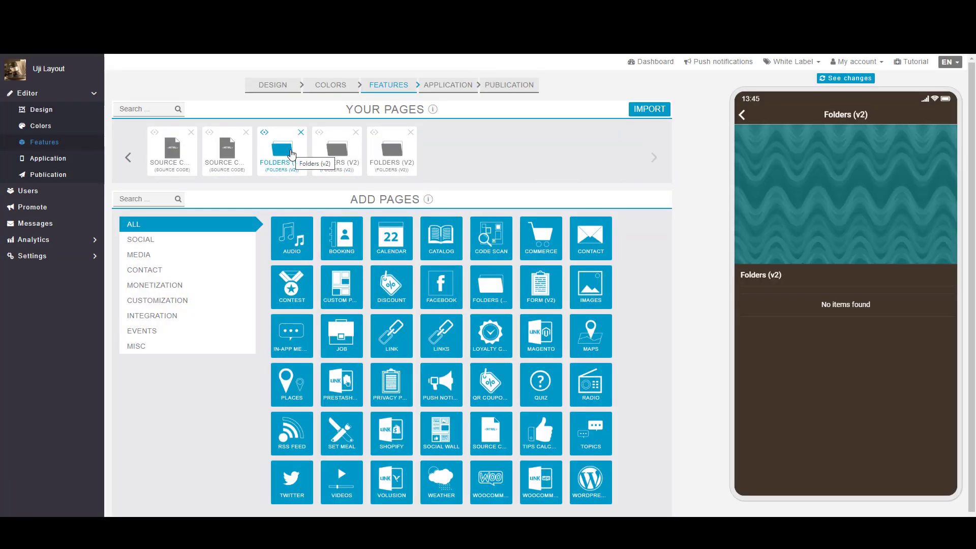
pyautogui.click(336, 166)
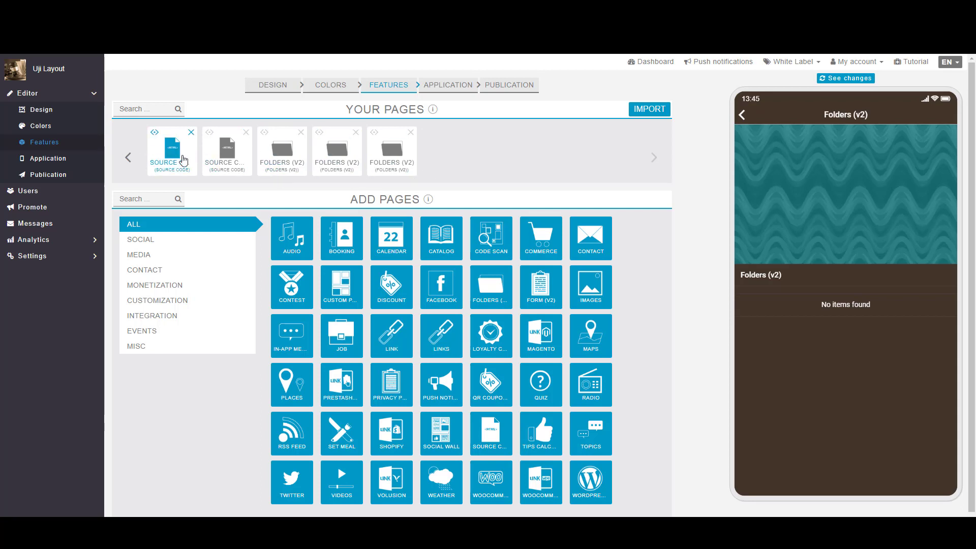
# - Rename the first Folders (v2) page as MENU I and add the custom page, Contact, Pricing and Offices to its folder
pyautogui.click(282, 152)
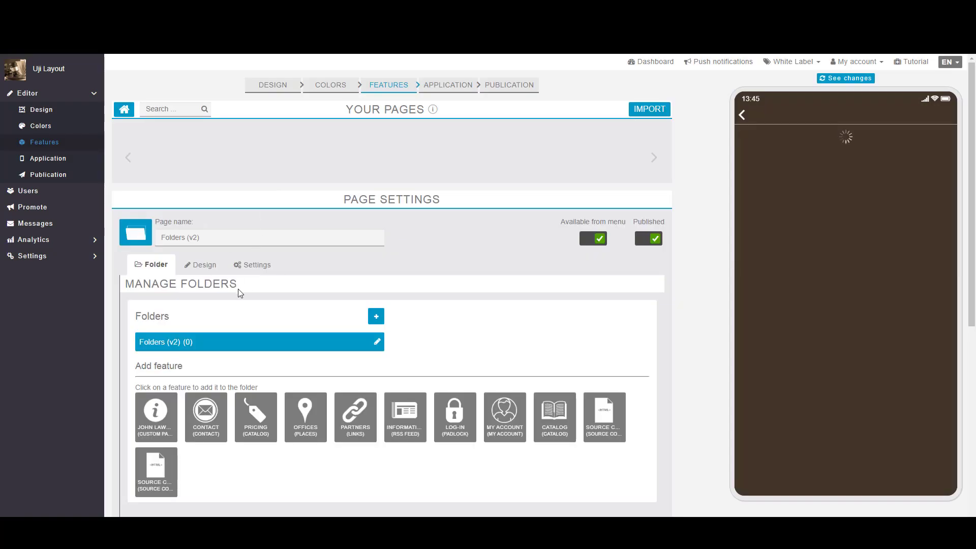
pyautogui.click(141, 242)
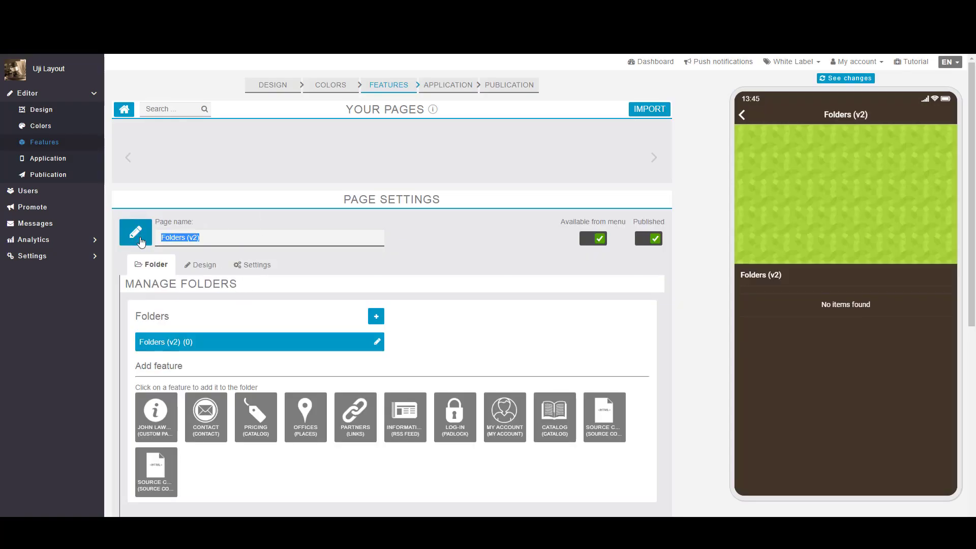
pyautogui.write('MENU I')
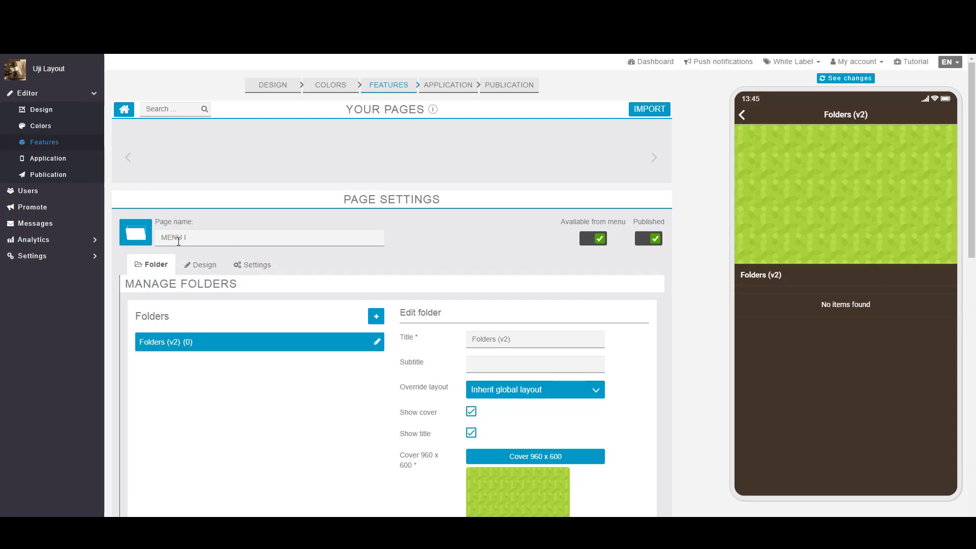
pyautogui.scroll(-6, 244, 283)
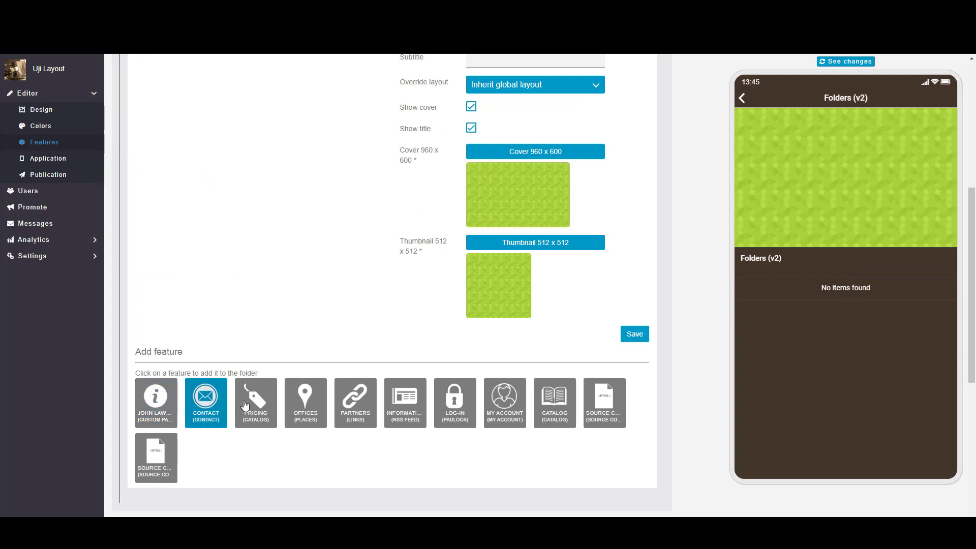
pyautogui.scroll(6, 223, 266)
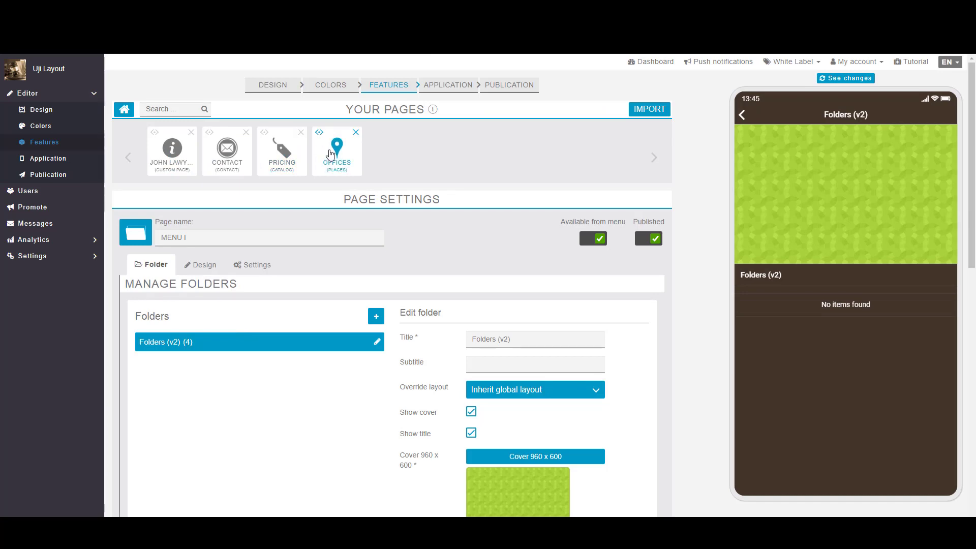
pyautogui.scroll(-1, 235, 133)
pyautogui.scroll(1, 304, 107)
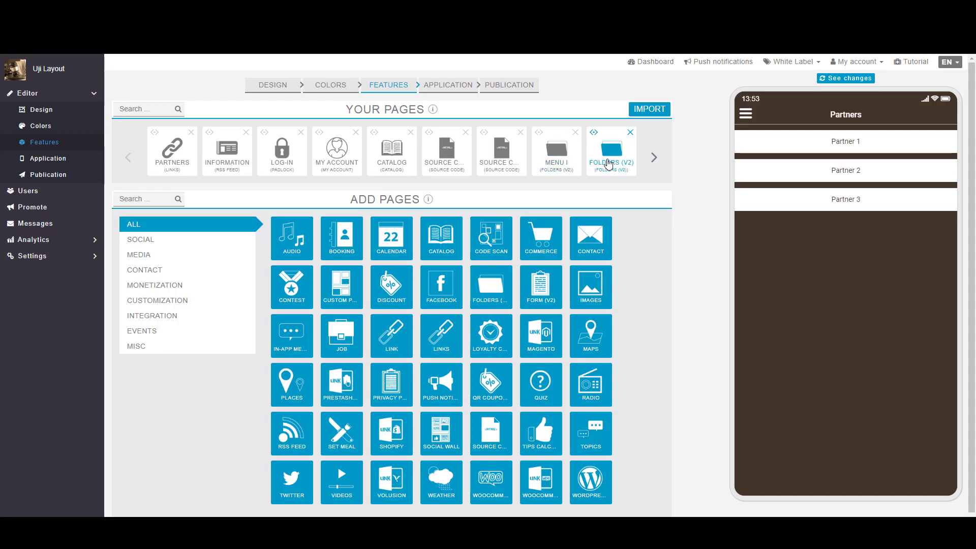
# - Rename the next Folders (v2) page as MENU II and add Partners, Log-in, My account and Information to its folder
pyautogui.click(610, 162)
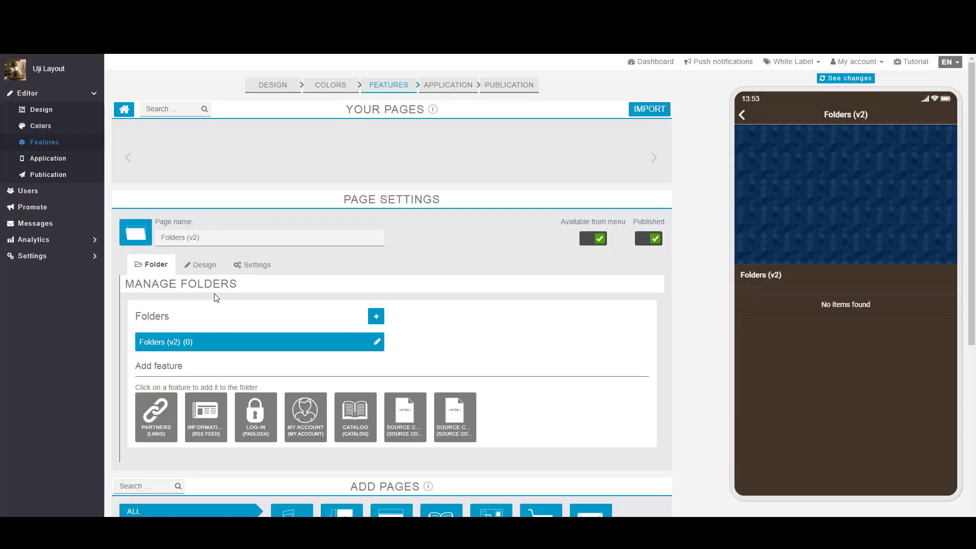
pyautogui.moveTo(225, 236); pyautogui.dragTo(132, 247)
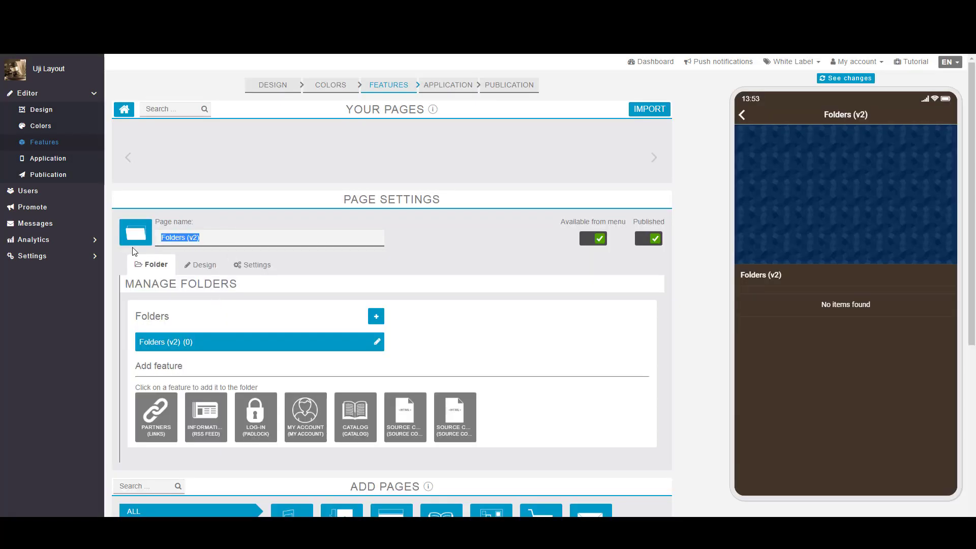
pyautogui.write('MENU ')
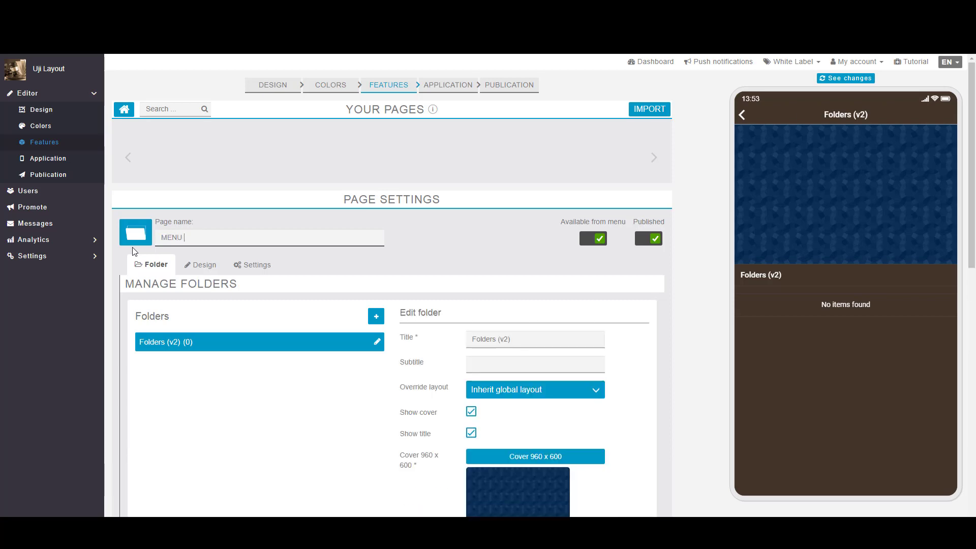
pyautogui.write('II')
pyautogui.press('Return')
pyautogui.scroll(-5, 376, 245)
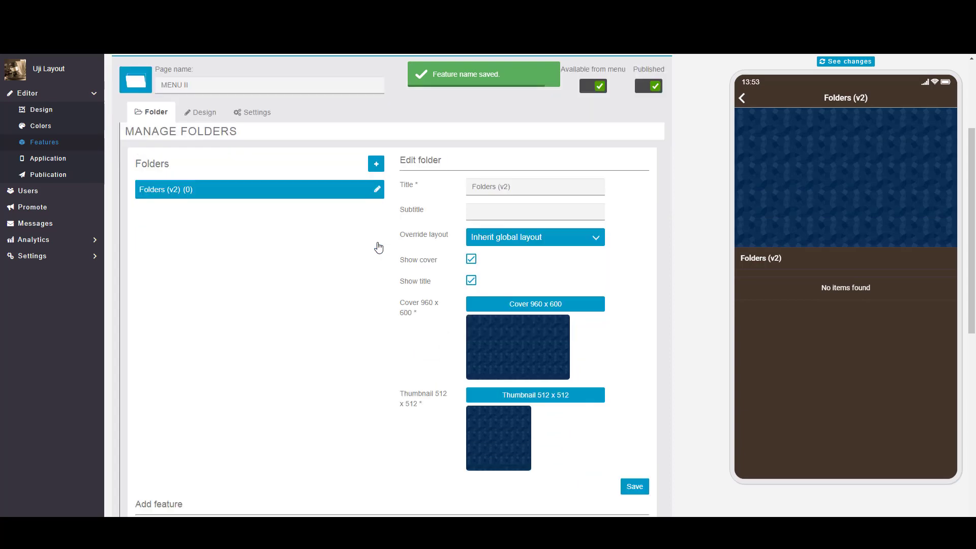
pyautogui.scroll(-2, 377, 254)
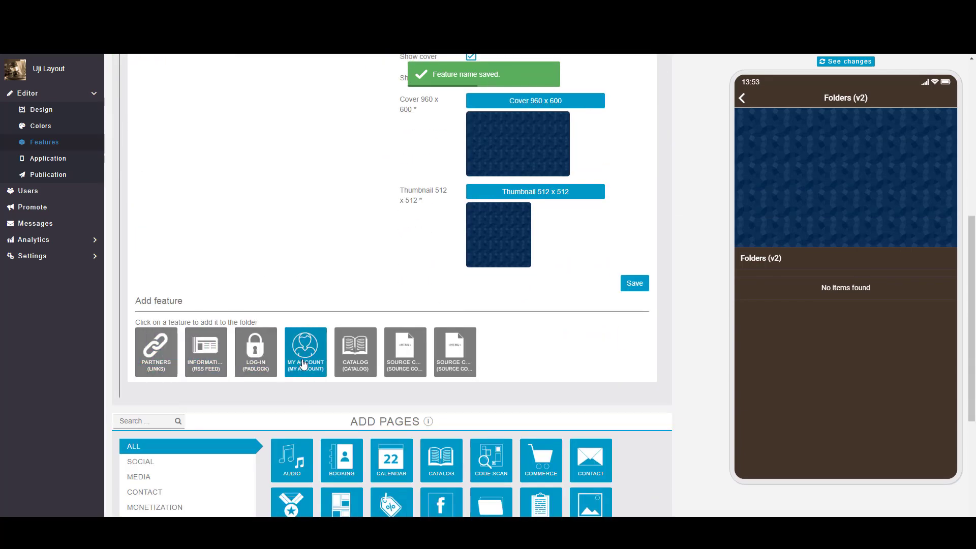
pyautogui.scroll(7, 132, 130)
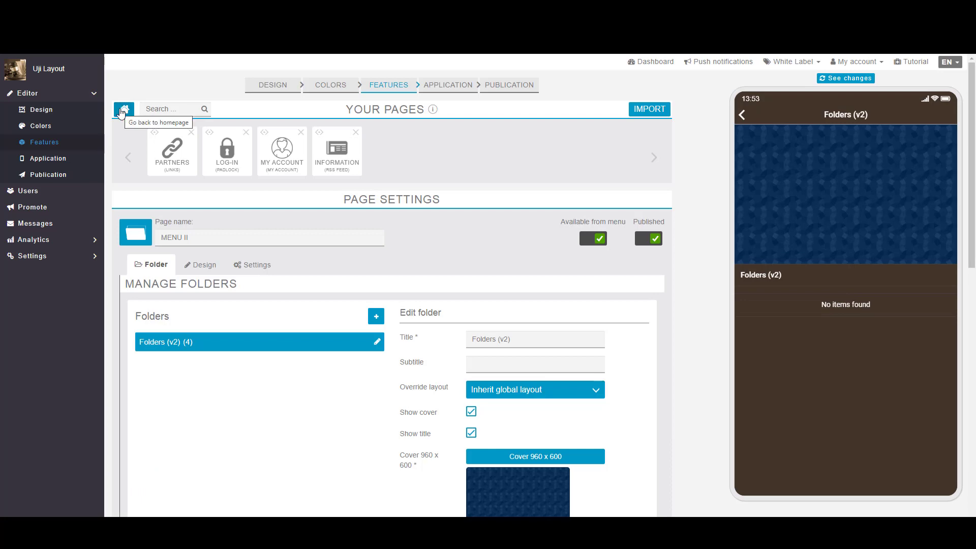
# - Rename the remaining Folders (v2) page as MENU III and add Catalog and both Source code pages to its folder
pyautogui.click(122, 111)
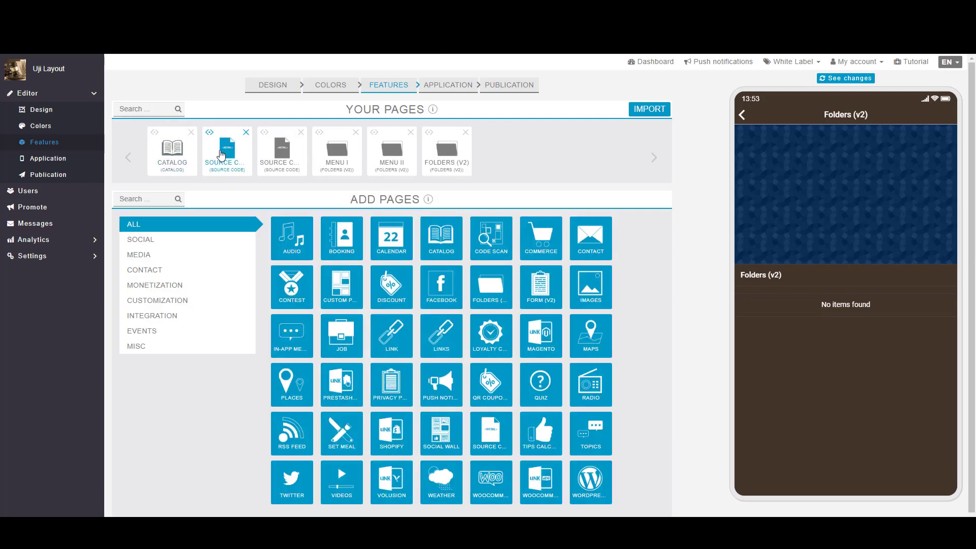
pyautogui.click(441, 153)
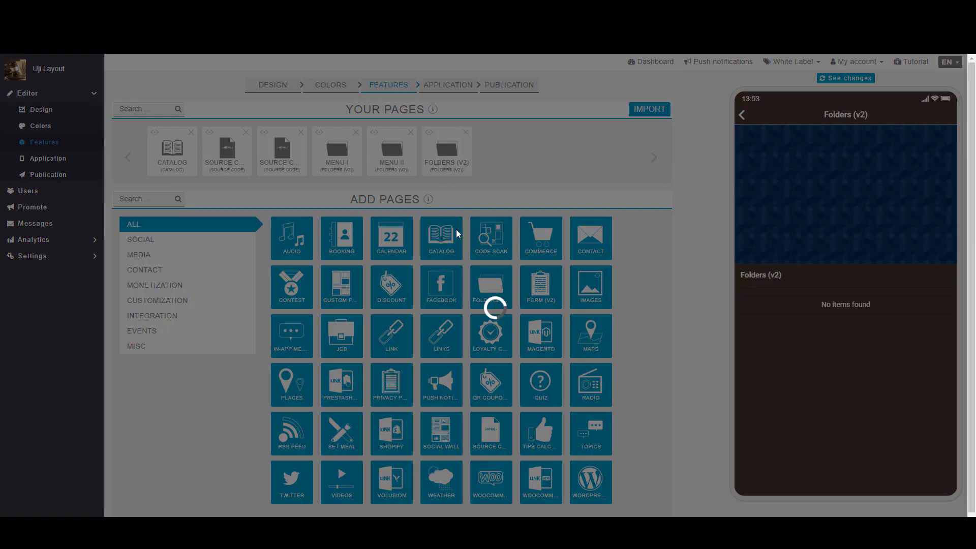
pyautogui.write('MENU IOI')
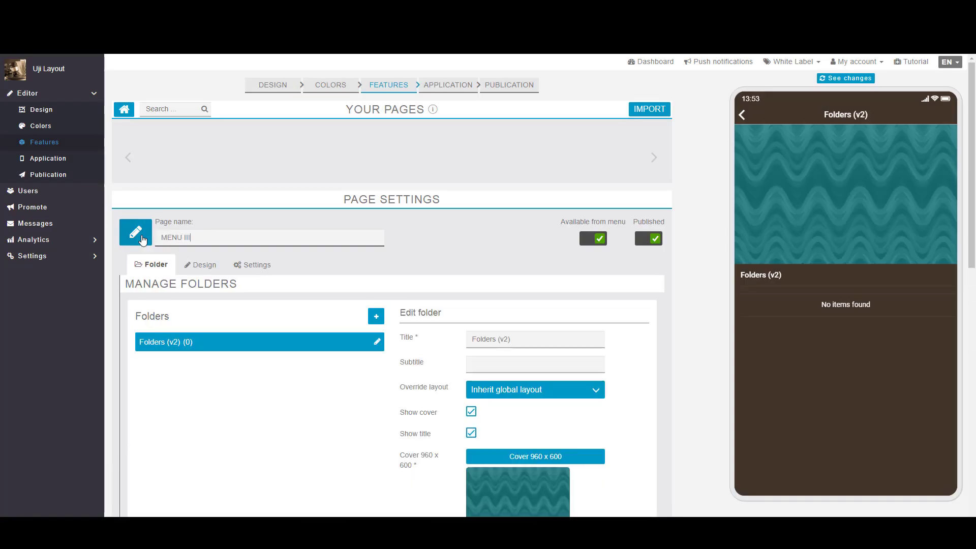
pyautogui.scroll(-8, 239, 322)
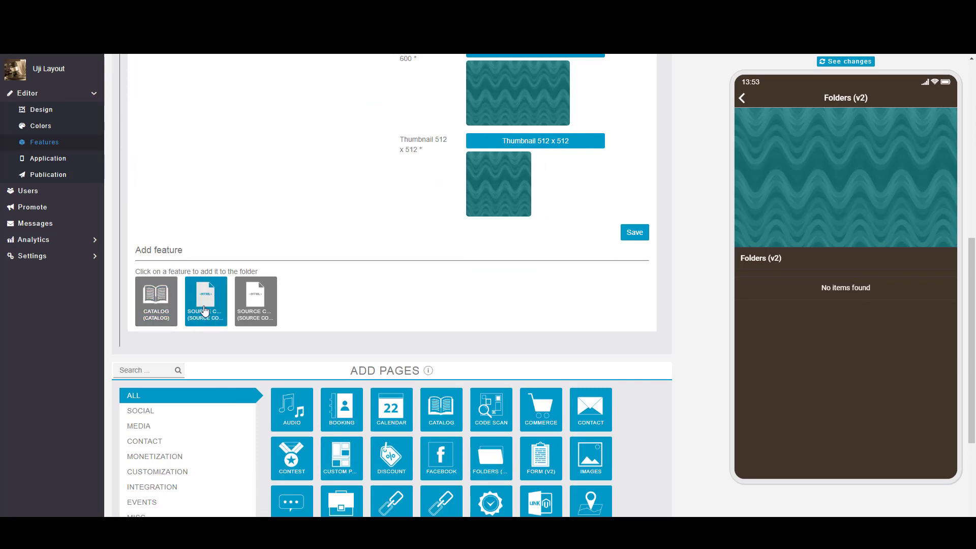
pyautogui.scroll(8, 366, 307)
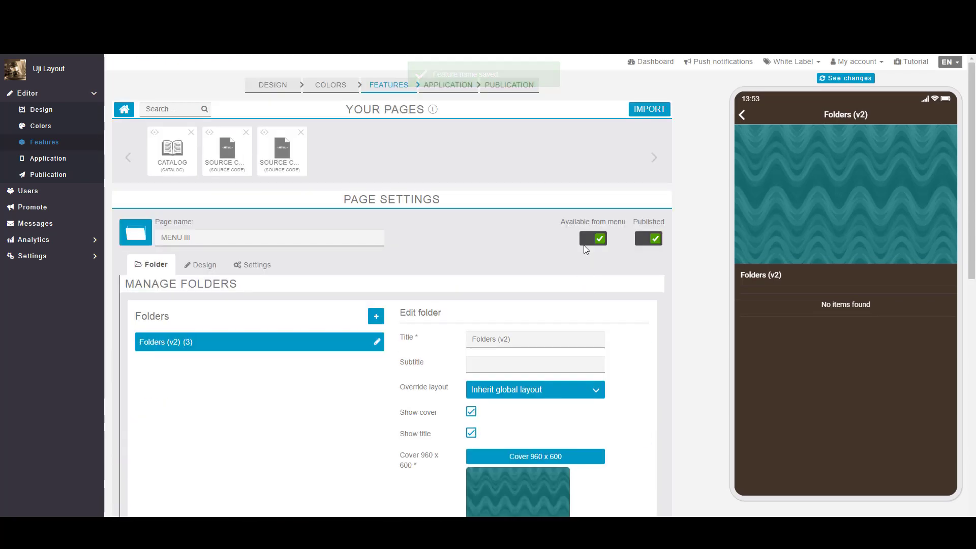
# - Refresh the phone preview, view MENU I in it and return to the app's main page list
pyautogui.click(837, 80)
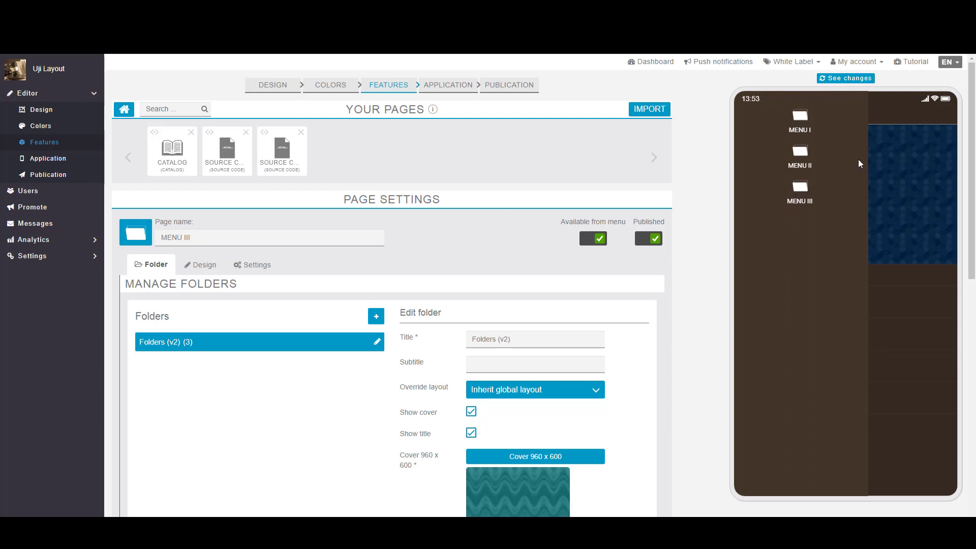
pyautogui.click(797, 119)
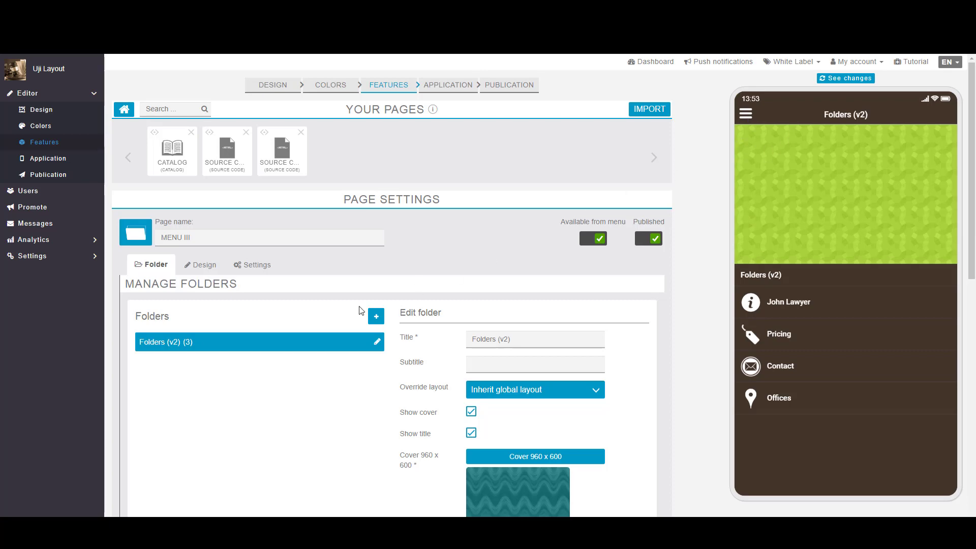
pyautogui.click(120, 109)
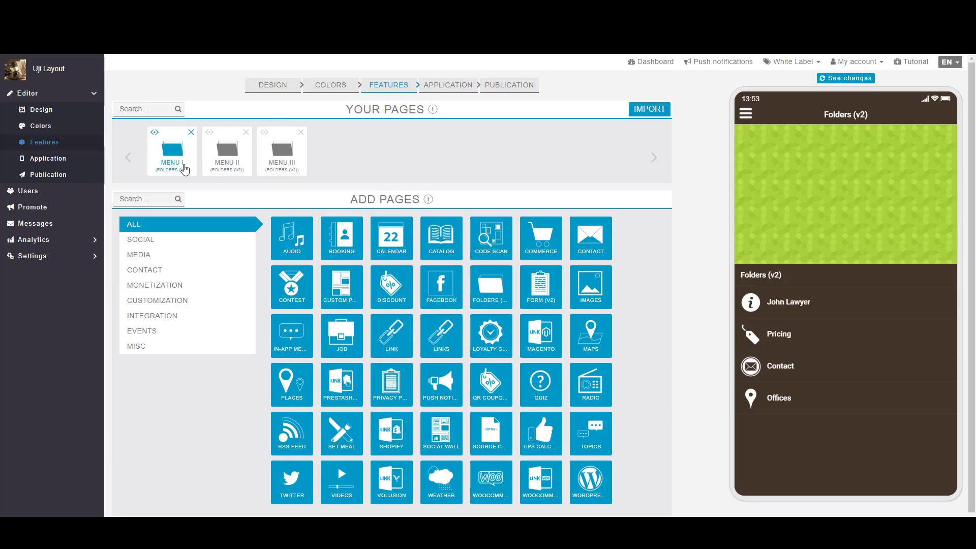
# - Set the title of the folder in the MENU I page to MAKANAN and fill its subtitle with the Lorem ipsum text
pyautogui.click(174, 153)
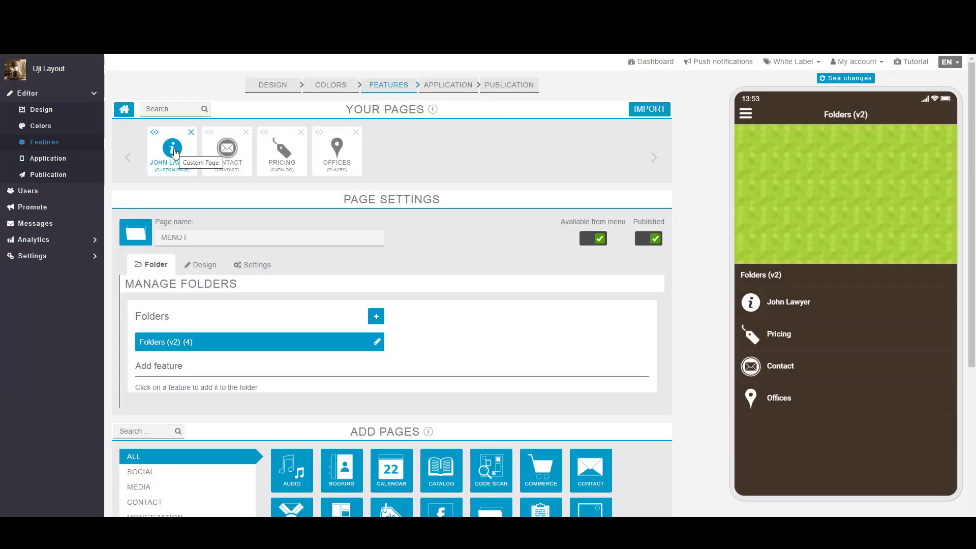
pyautogui.click(376, 341)
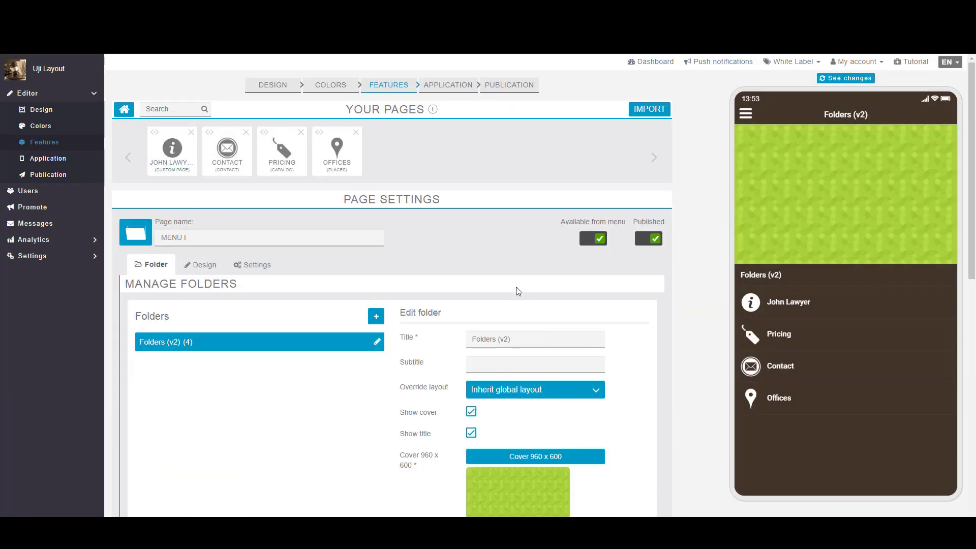
pyautogui.scroll(-1, 502, 346)
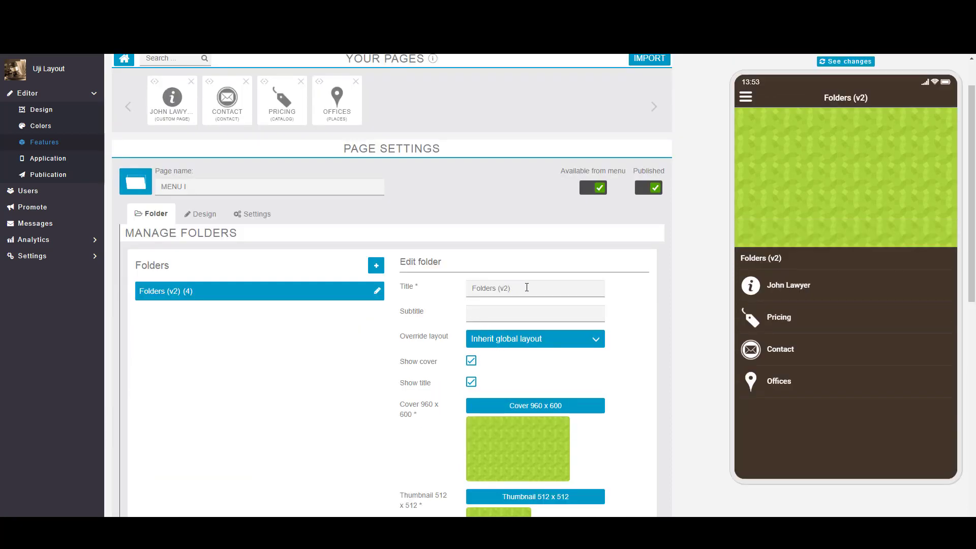
pyautogui.moveTo(526, 287); pyautogui.dragTo(445, 292)
pyautogui.write('MAKANAN')
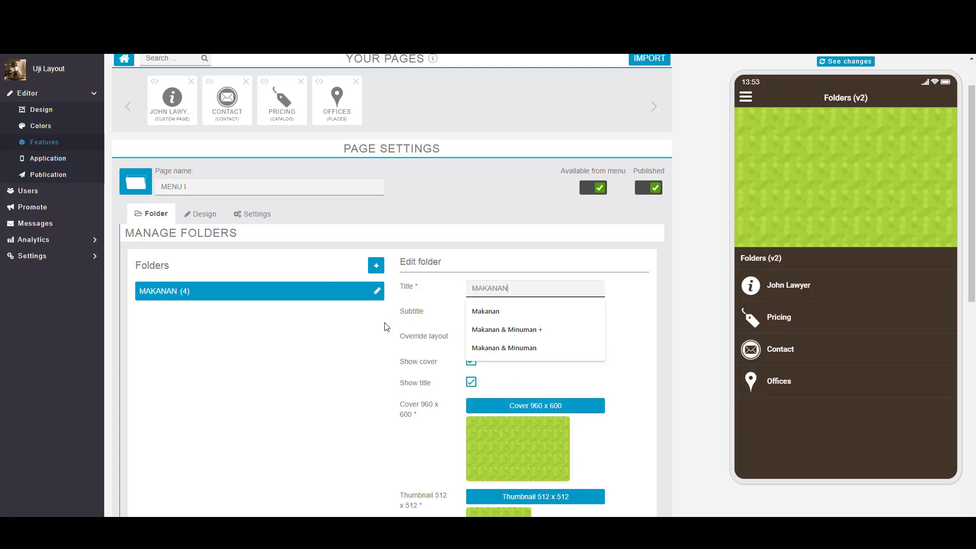
pyautogui.click(517, 319)
pyautogui.click(524, 339)
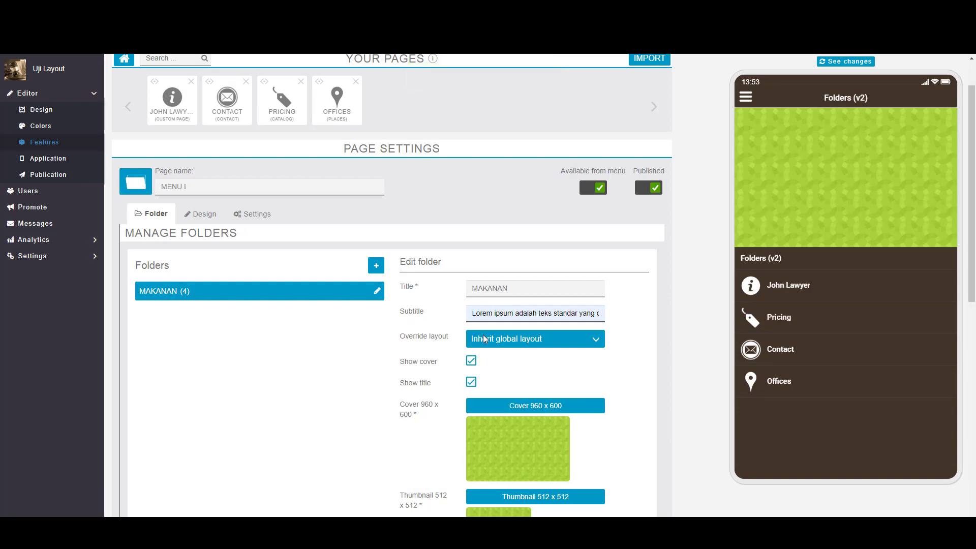
# - Apply Layout 6 to the MENU I page's design and save it
pyautogui.click(526, 341)
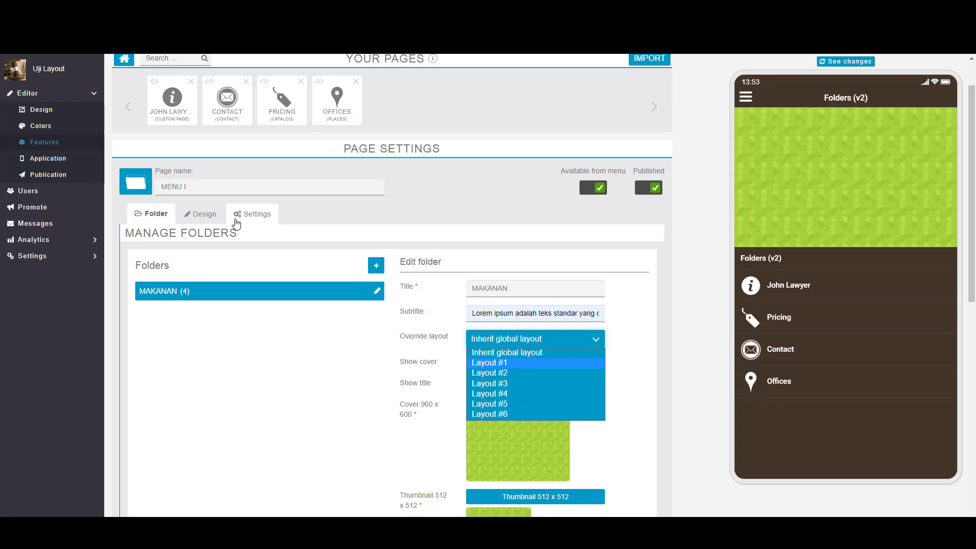
pyautogui.click(201, 214)
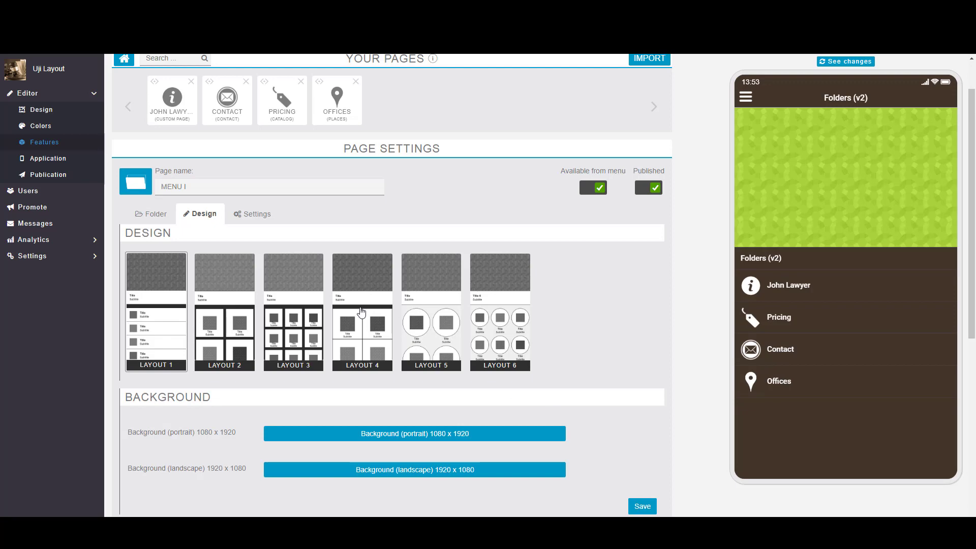
pyautogui.click(506, 326)
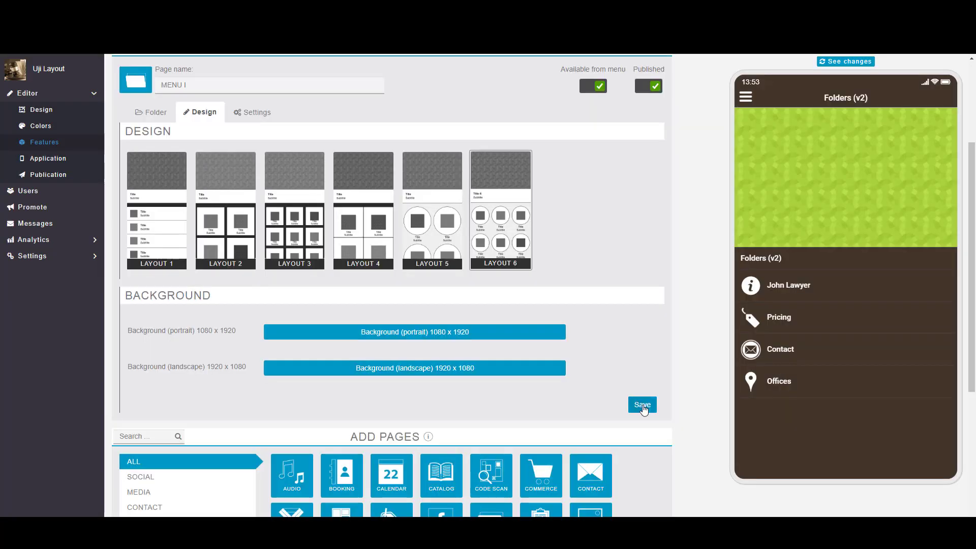
pyautogui.click(642, 405)
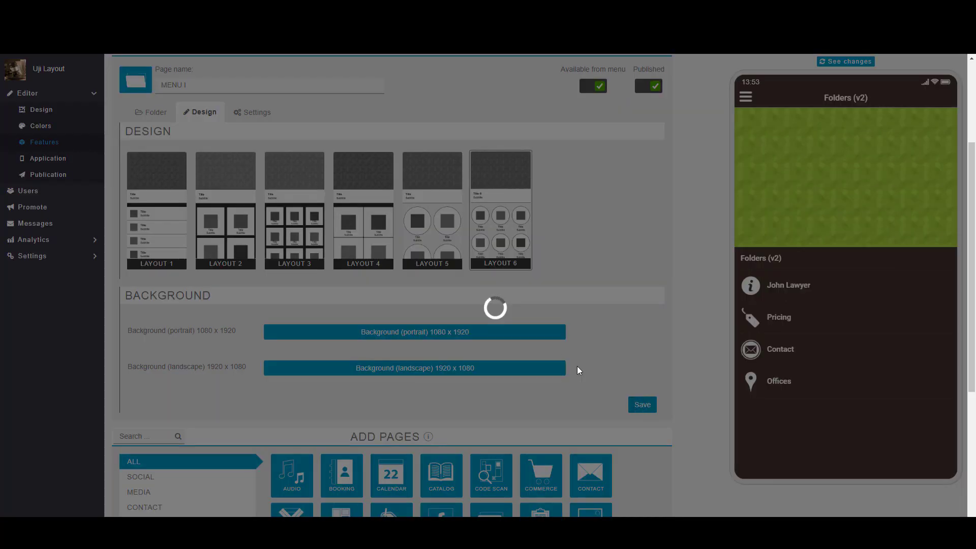
# - Return to the MAKANAN folder's settings and examine its show-cover option and the required cover image size
pyautogui.click(164, 253)
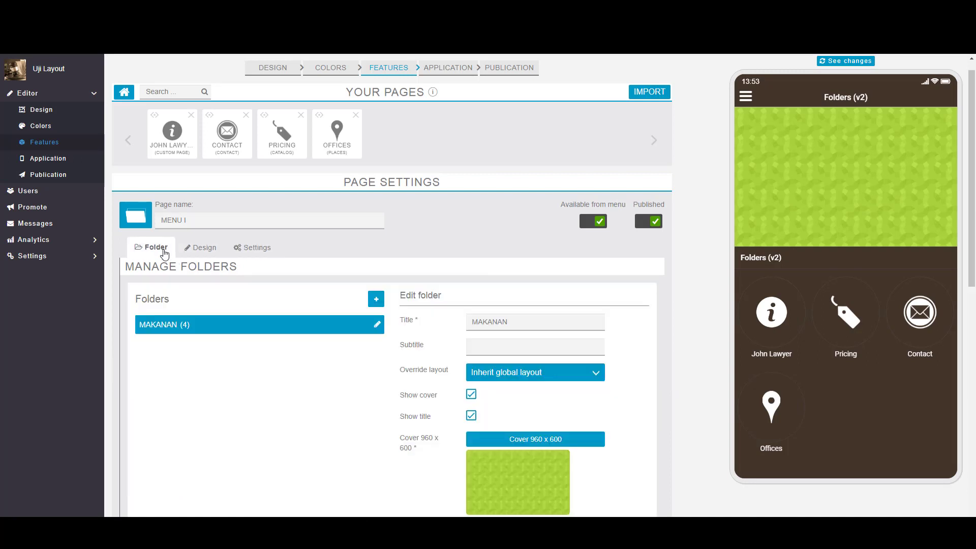
pyautogui.scroll(-1, 458, 376)
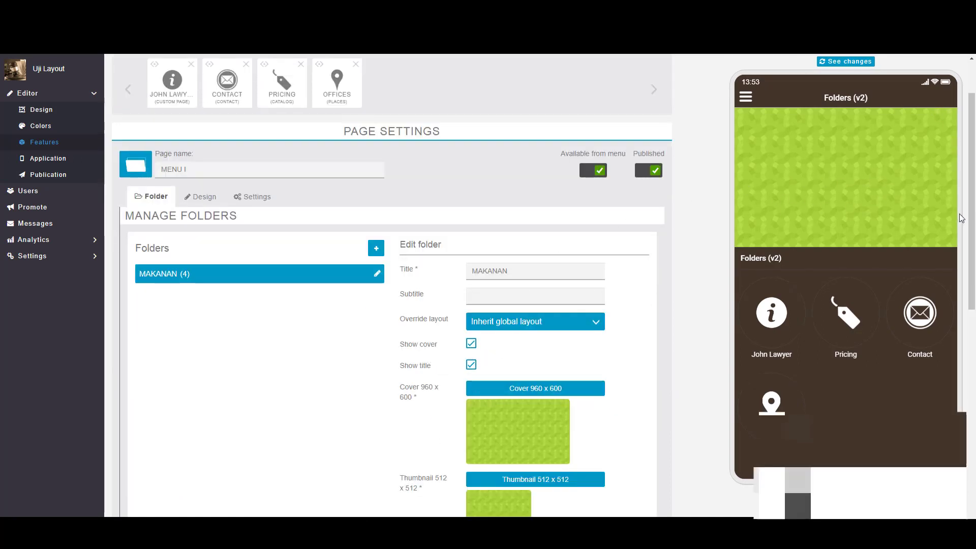
pyautogui.click(471, 344)
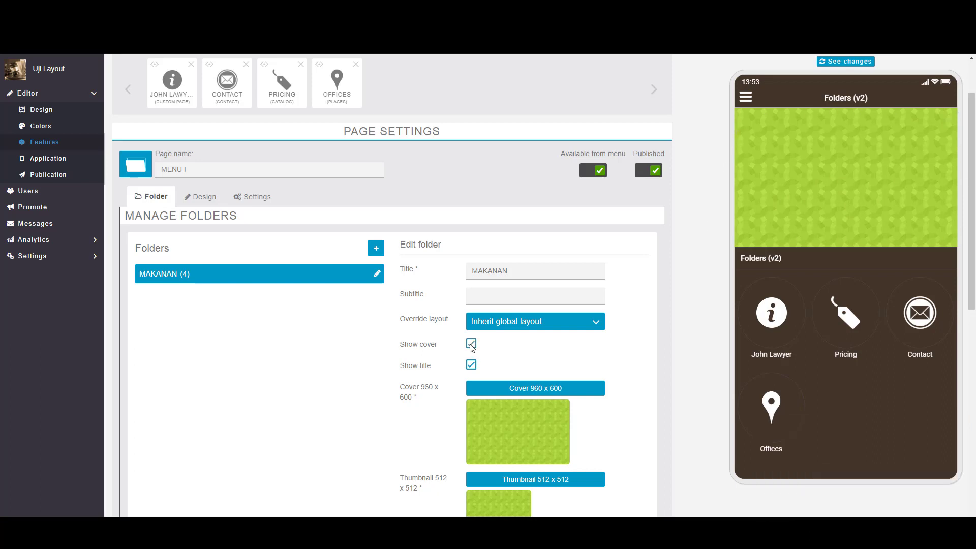
pyautogui.scroll(-2, 471, 346)
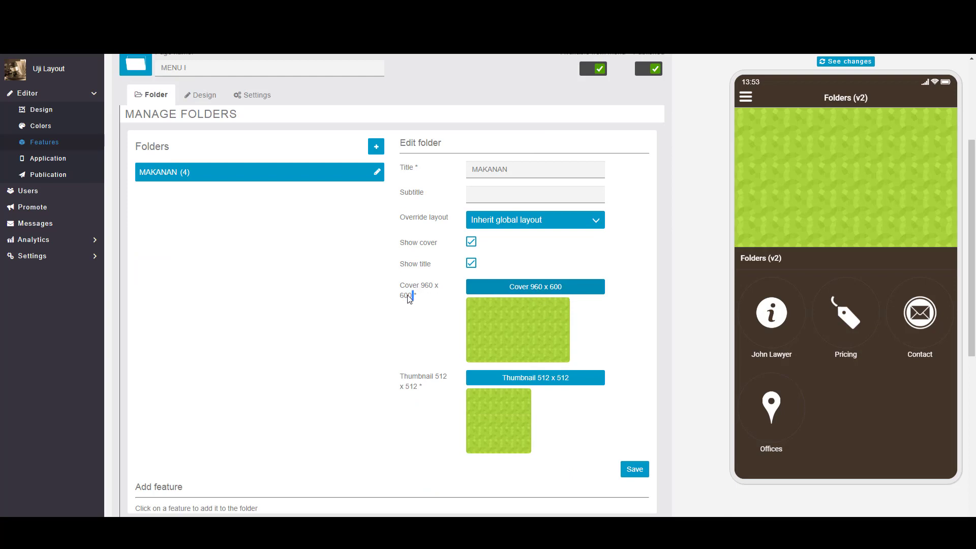
pyautogui.moveTo(414, 297); pyautogui.dragTo(421, 285)
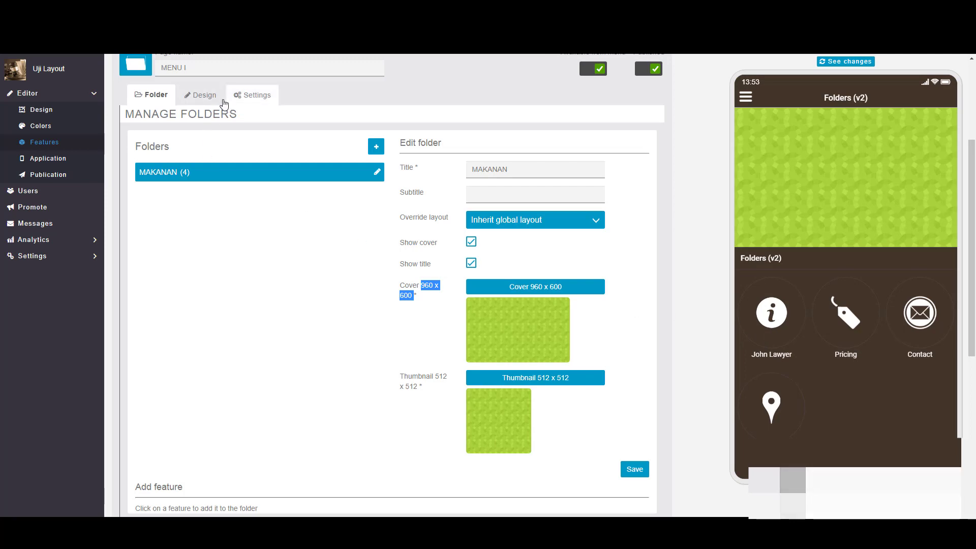
pyautogui.click(201, 95)
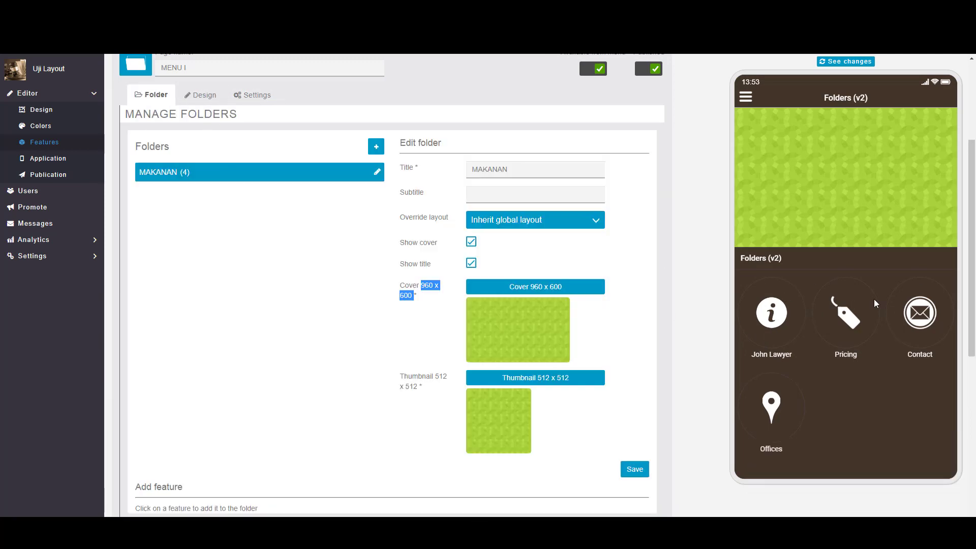
# - Add a subfolder under MAKANAN in the MENU I page, titled Makanan Ringan, with the Lorem ipsum text as its subtitle
pyautogui.scroll(2, 511, 209)
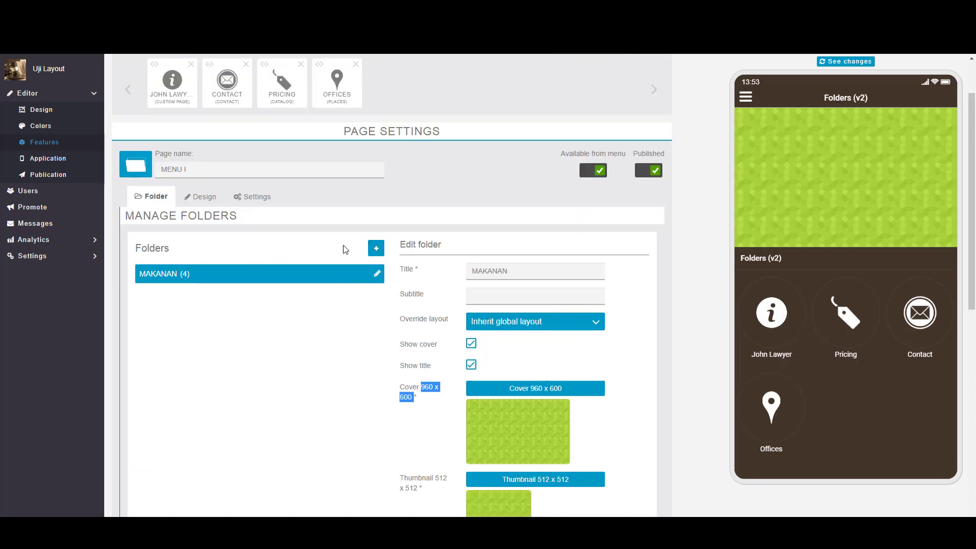
pyautogui.click(378, 254)
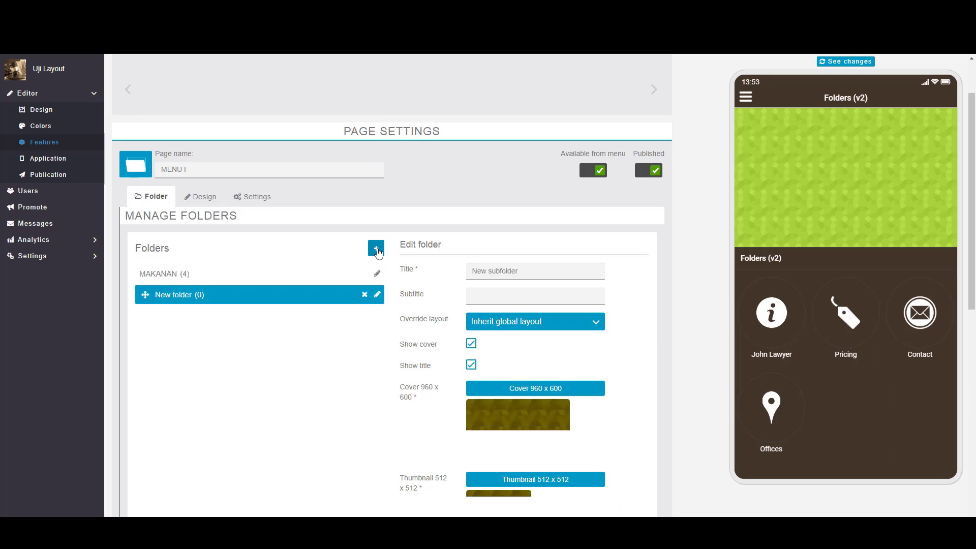
pyautogui.click(558, 273)
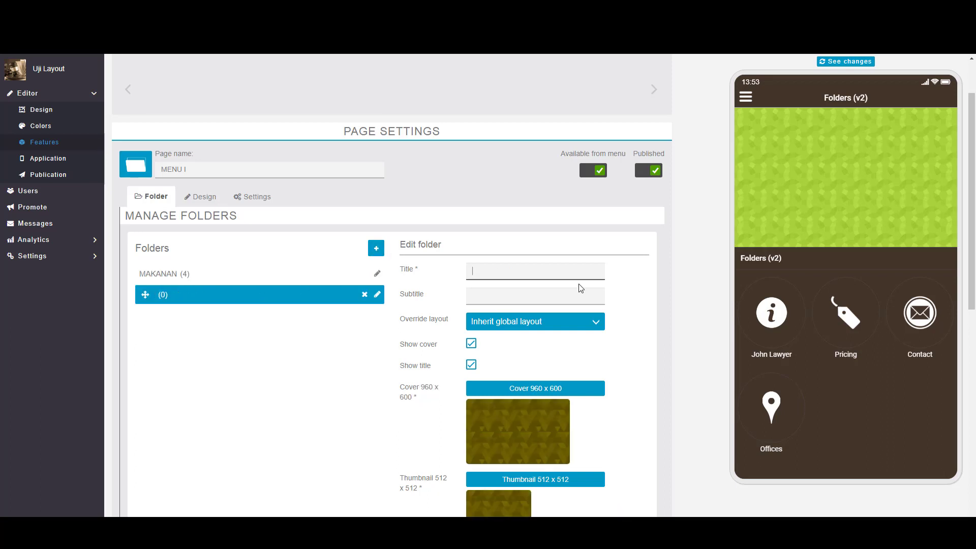
pyautogui.write('Ma')
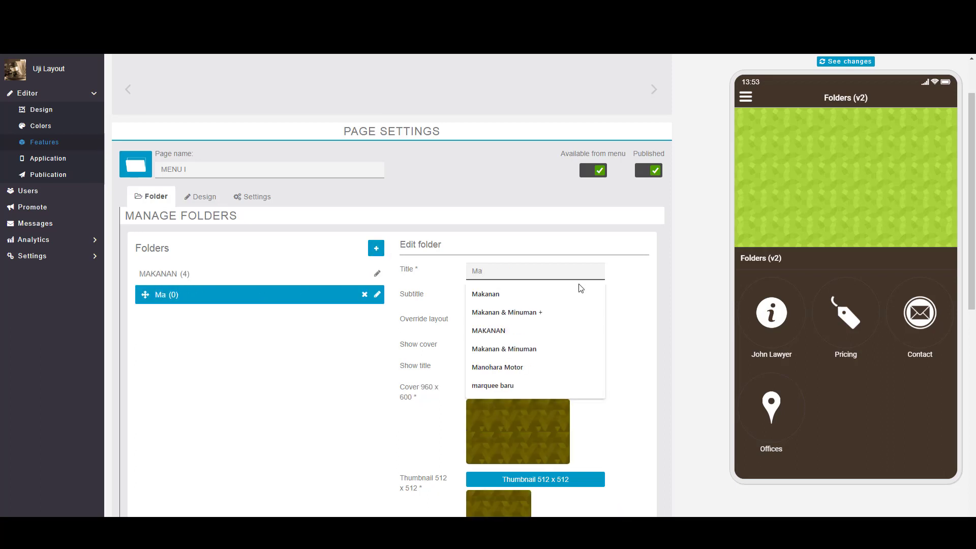
pyautogui.write('kanan Ring')
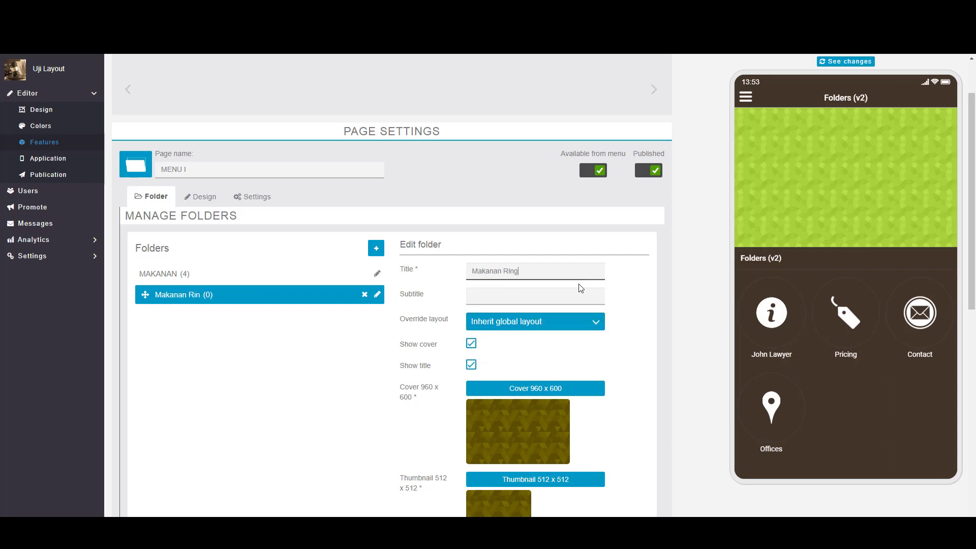
pyautogui.write('an')
pyautogui.click(549, 295)
pyautogui.click(541, 315)
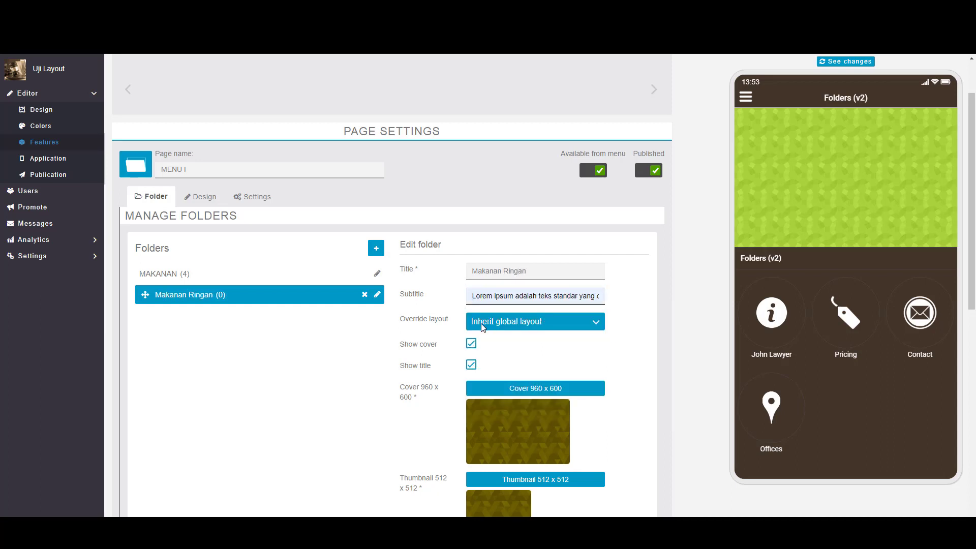
# - Override the Makanan Ringan subfolder's layout with Layout #1 and save the subfolder
pyautogui.click(483, 327)
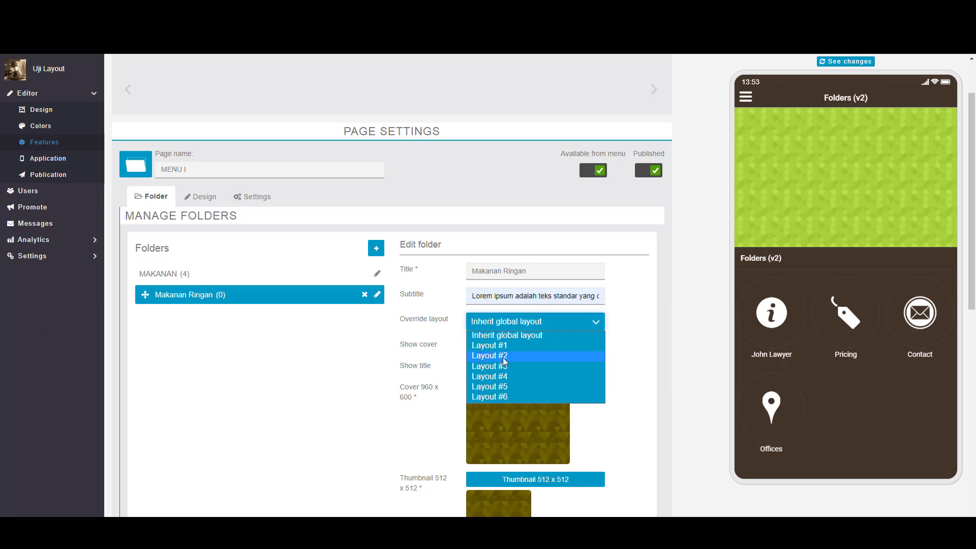
pyautogui.click(509, 346)
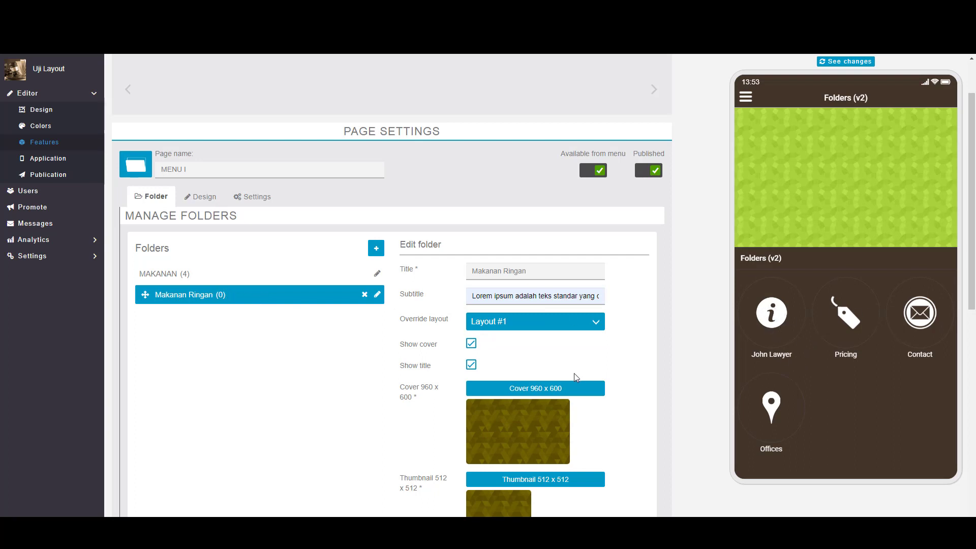
pyautogui.scroll(-4, 575, 374)
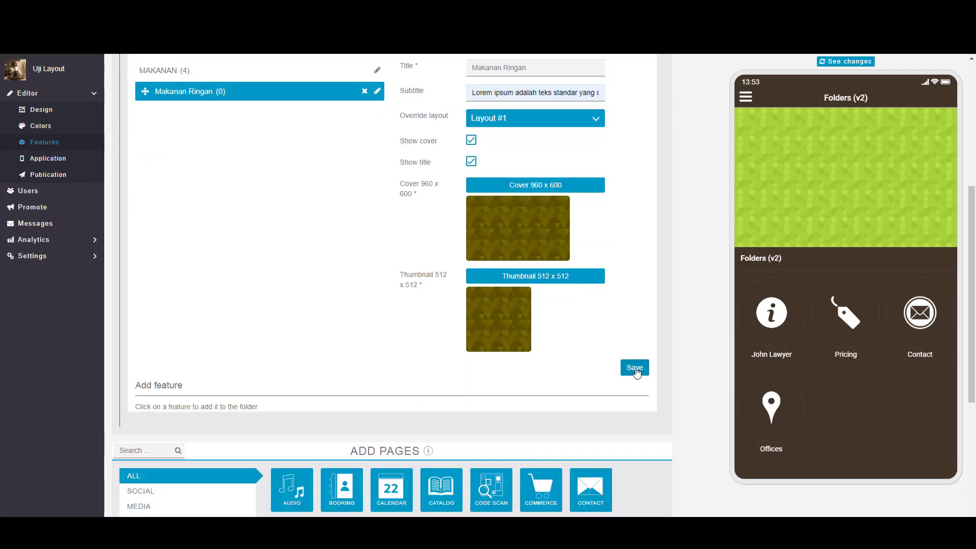
pyautogui.click(635, 369)
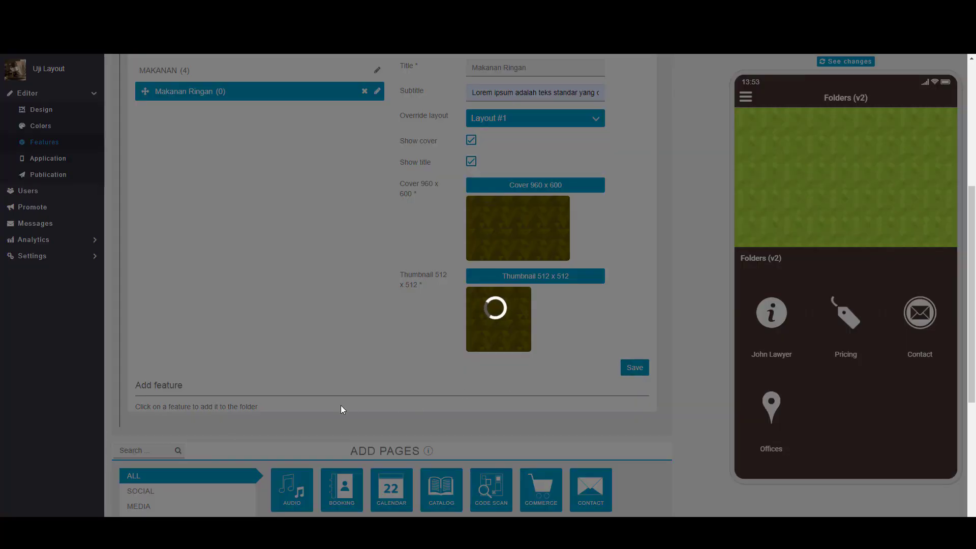
# - Add Images, Places and Link pages to the app's main page list and reopen the MENU I page
pyautogui.scroll(3, 336, 401)
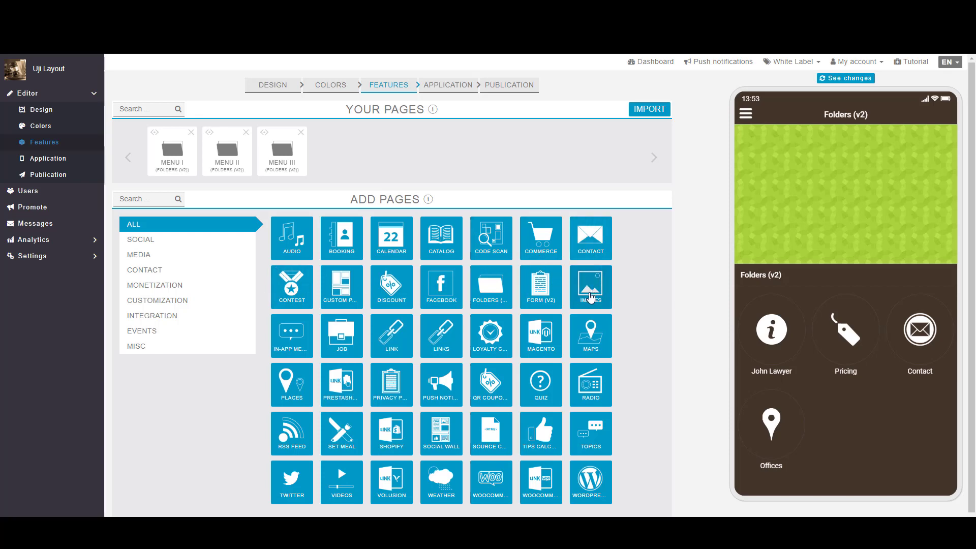
pyautogui.click(591, 298)
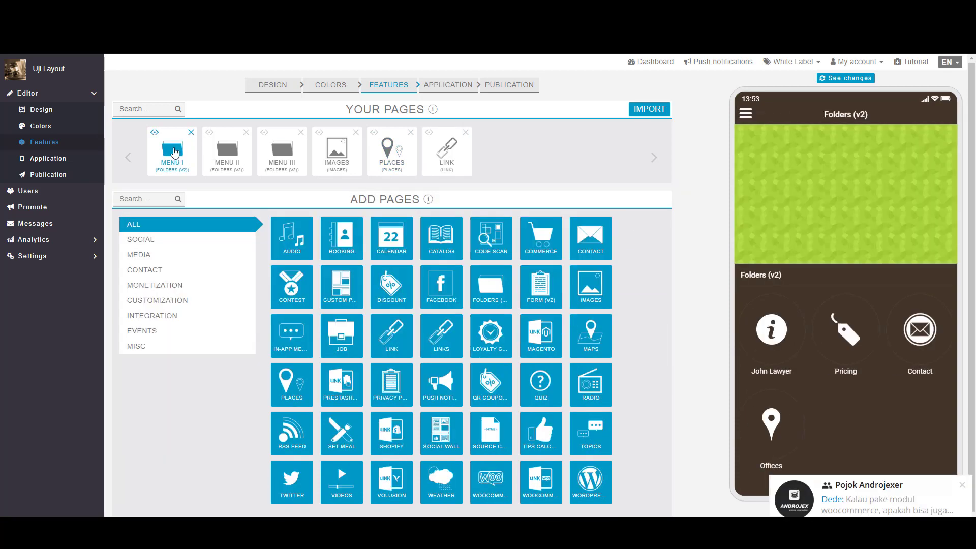
pyautogui.click(173, 151)
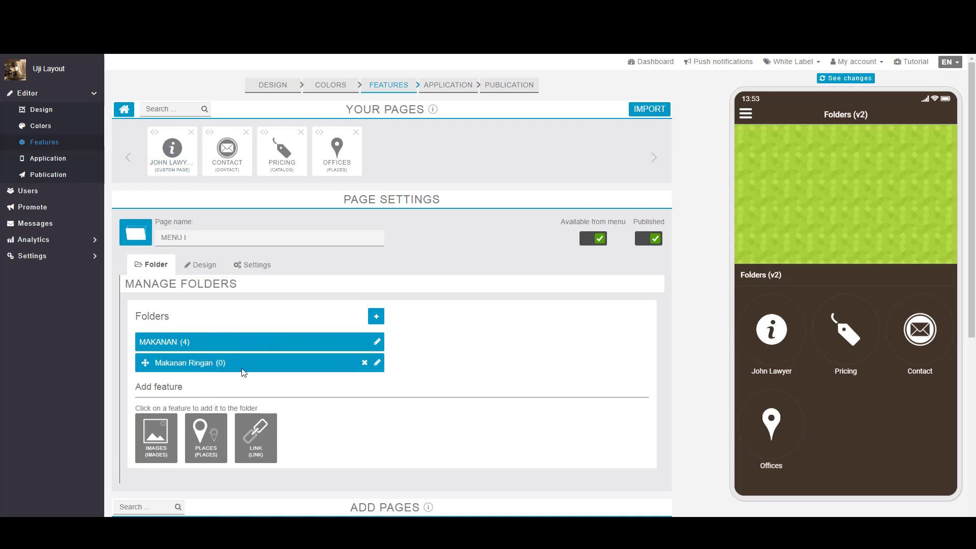
# - Open the Makanan Ringan subfolder of MENU I for editing
pyautogui.click(229, 364)
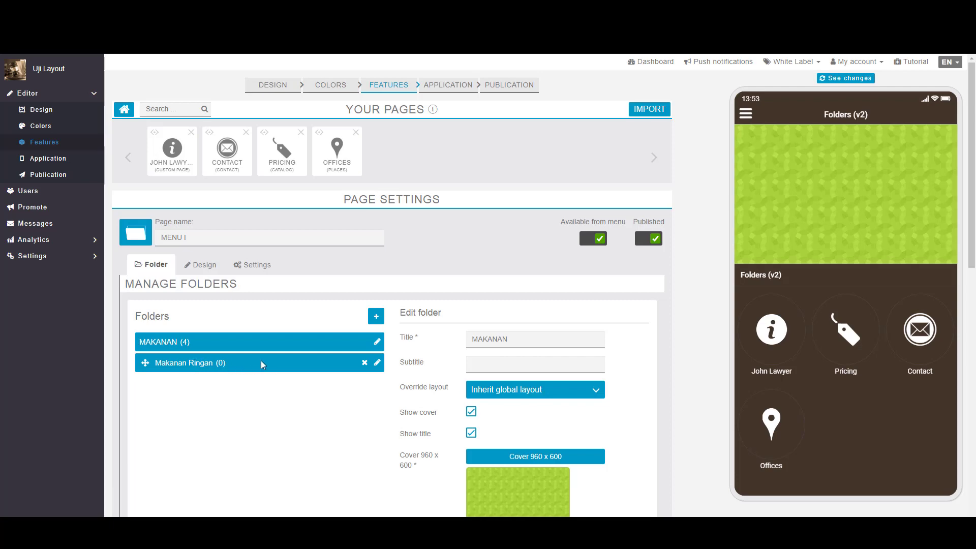
pyautogui.scroll(-2, 261, 362)
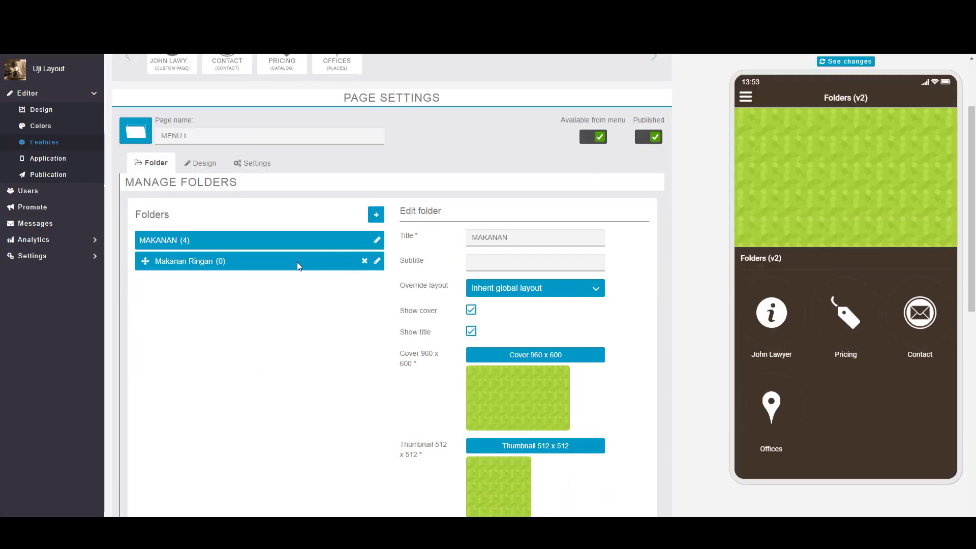
pyautogui.scroll(2, 305, 203)
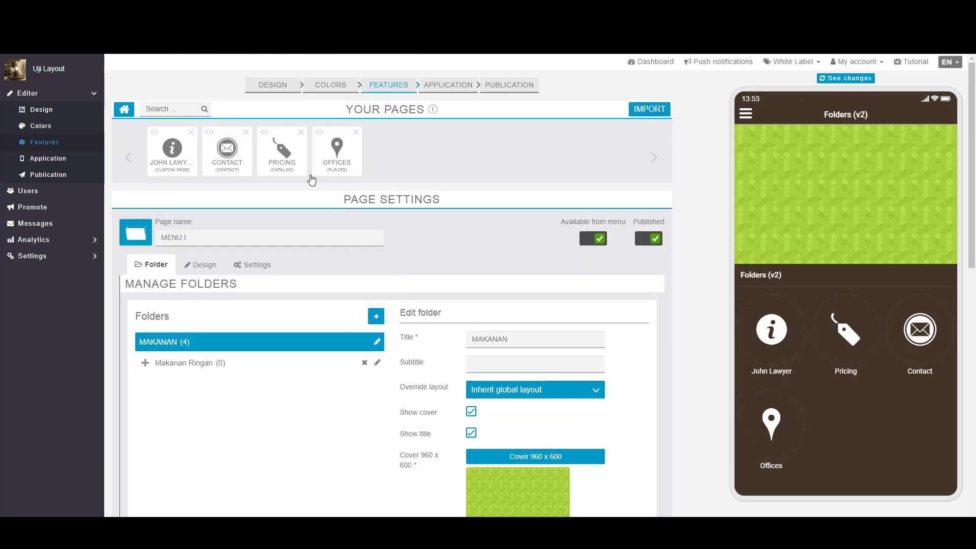
pyautogui.scroll(-3, 397, 328)
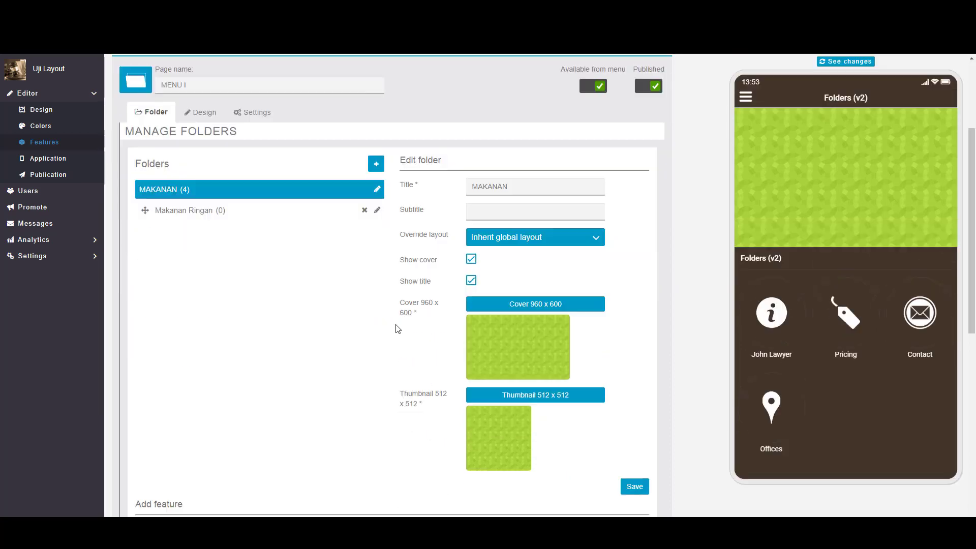
pyautogui.click(376, 213)
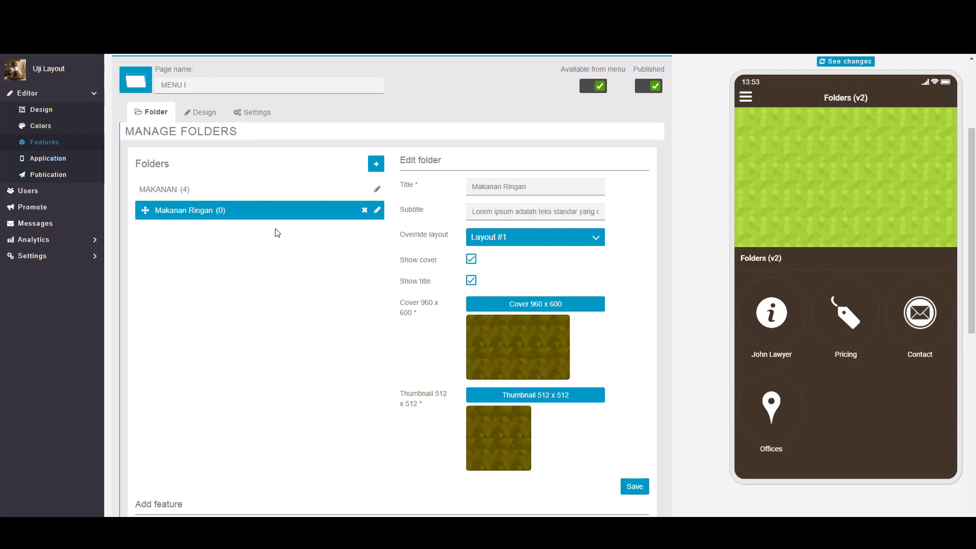
# - Add the Places, Link and Images features to the Makanan Ringan subfolder and save it
pyautogui.scroll(-3, 435, 273)
pyautogui.scroll(-2, 254, 435)
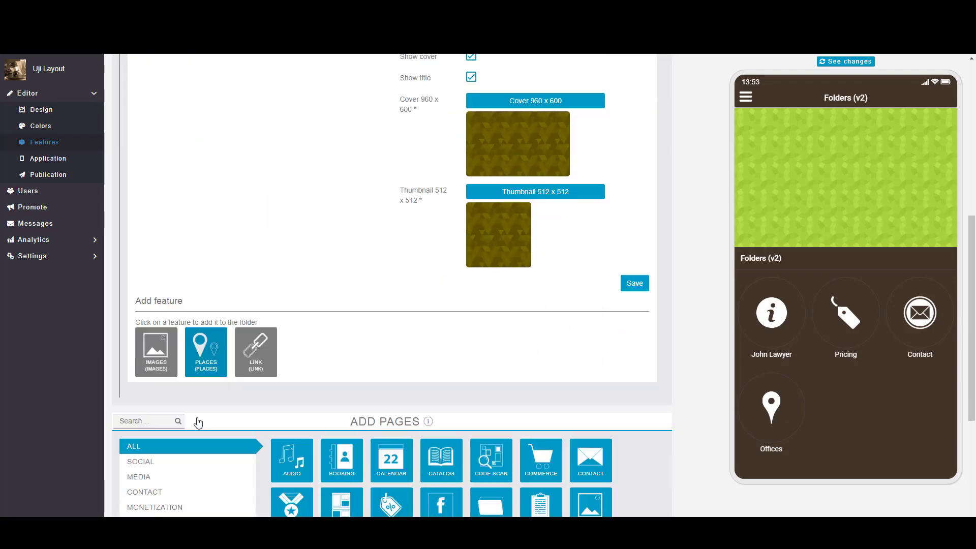
pyautogui.scroll(6, 444, 413)
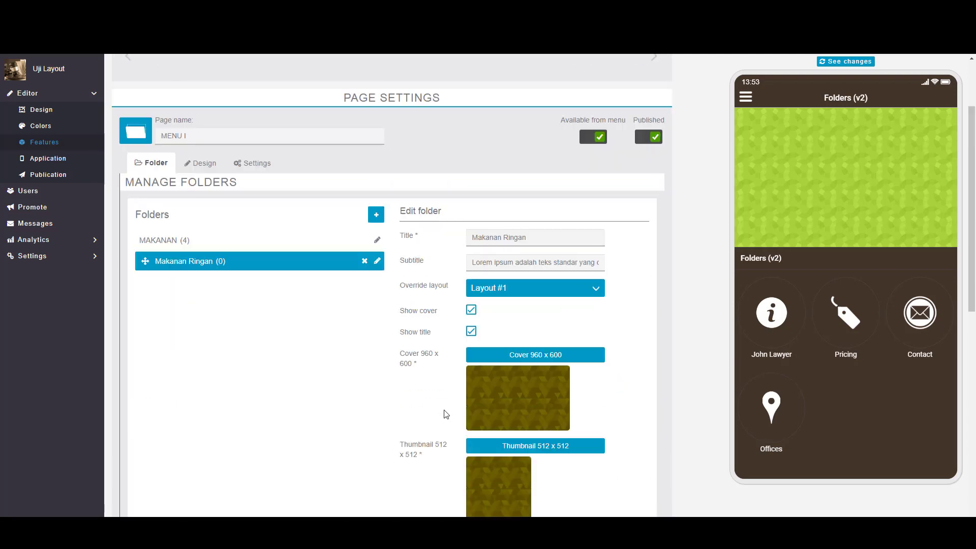
pyautogui.scroll(-3, 442, 447)
pyautogui.scroll(-3, 441, 473)
pyautogui.scroll(8, 374, 377)
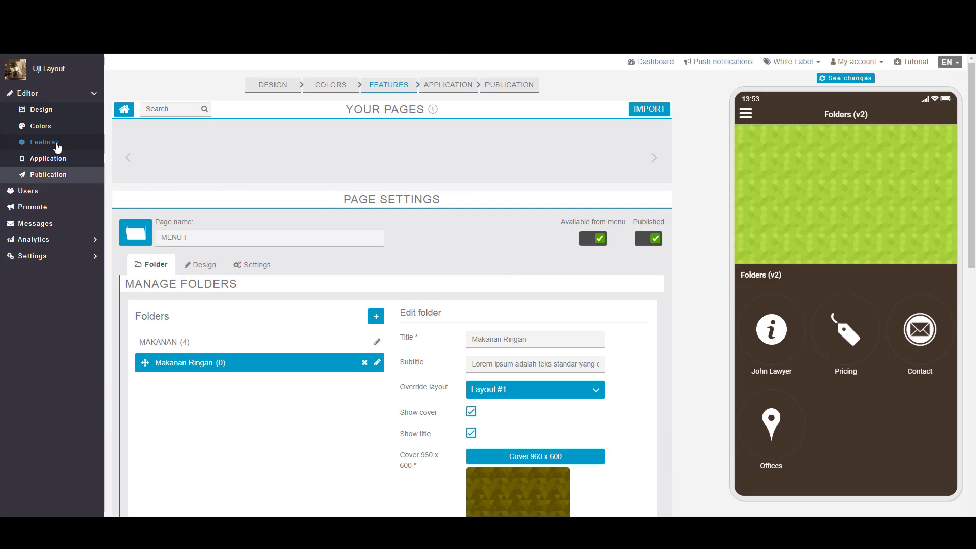
pyautogui.scroll(-7, 209, 300)
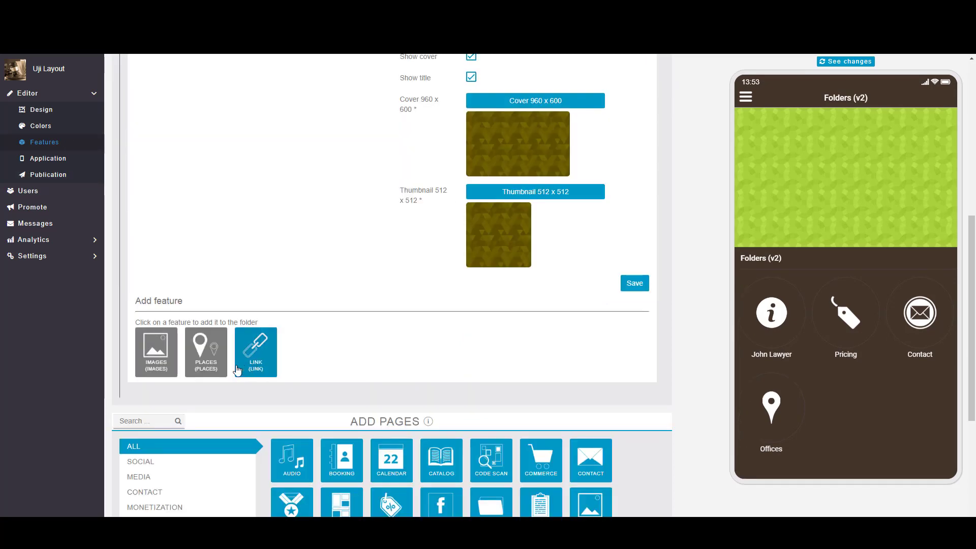
pyautogui.scroll(7, 203, 351)
pyautogui.scroll(-4, 145, 146)
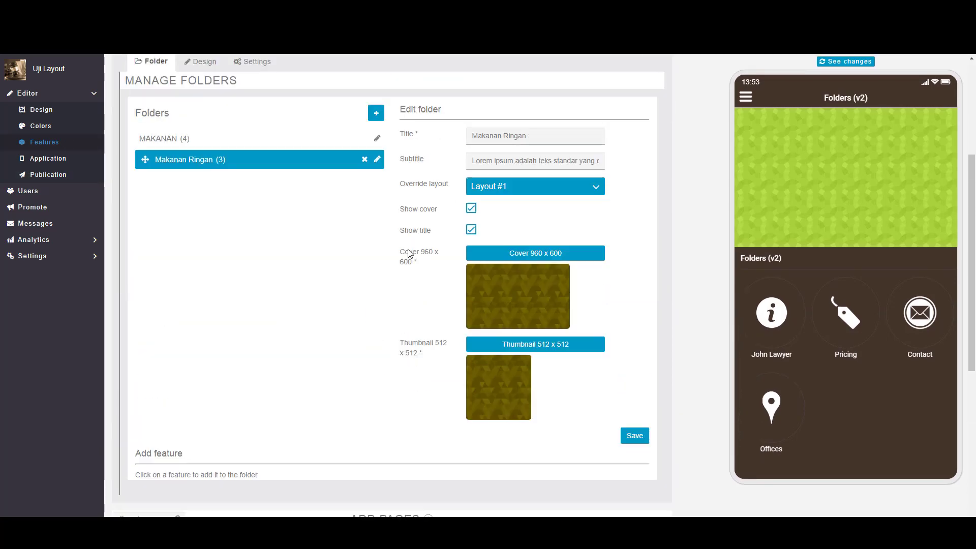
pyautogui.scroll(4, 250, 178)
pyautogui.scroll(-4, 490, 253)
pyautogui.click(636, 435)
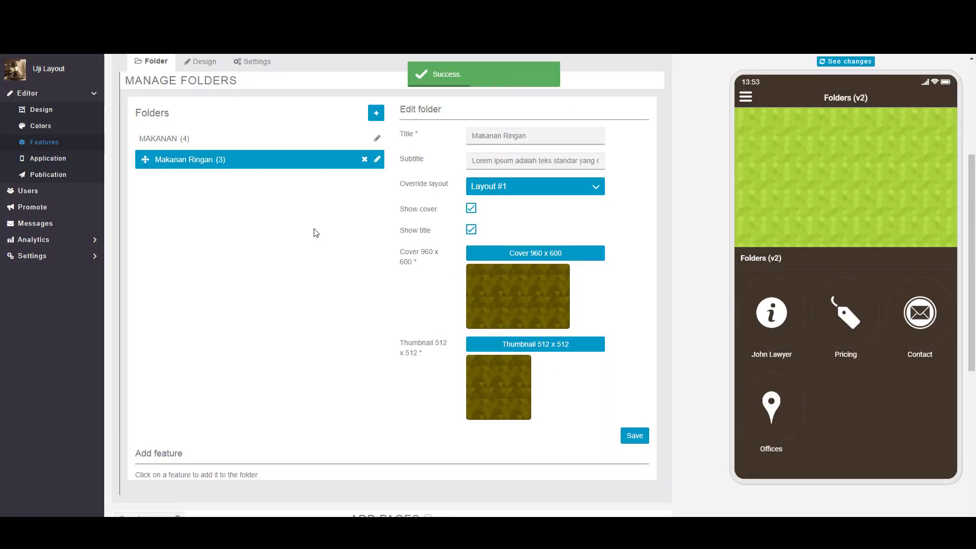
# - Refresh the phone preview and view the Makanan Ringan subfolder inside MENU I
pyautogui.scroll(4, 317, 229)
pyautogui.click(839, 79)
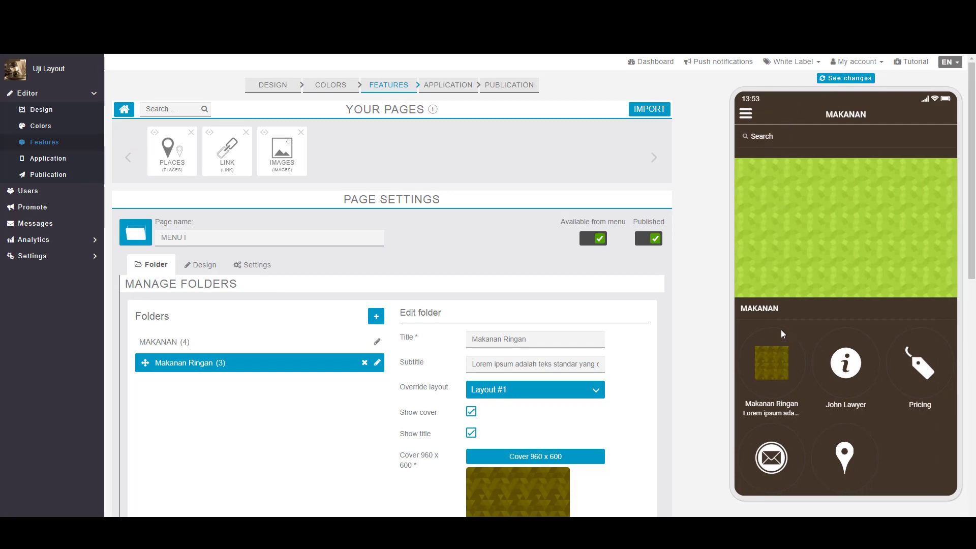
pyautogui.click(746, 115)
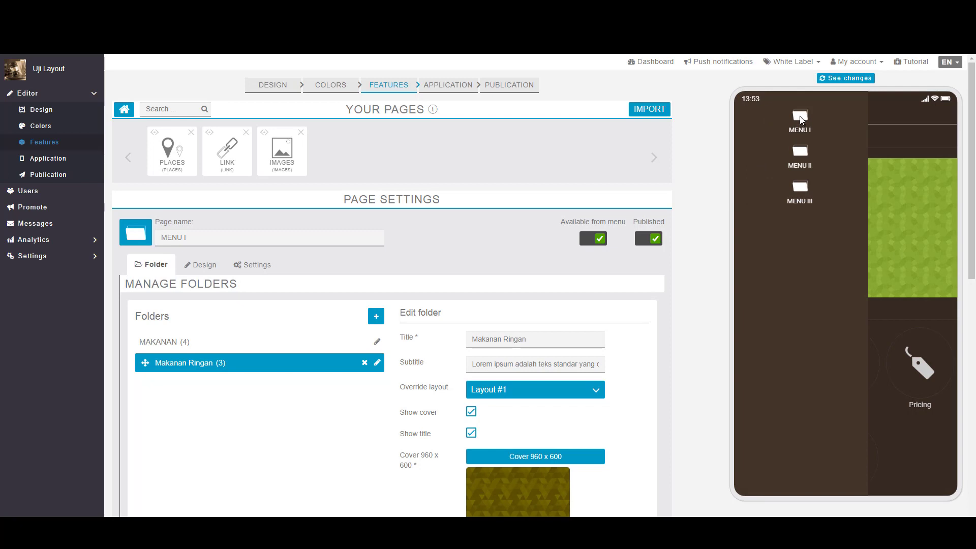
pyautogui.click(800, 117)
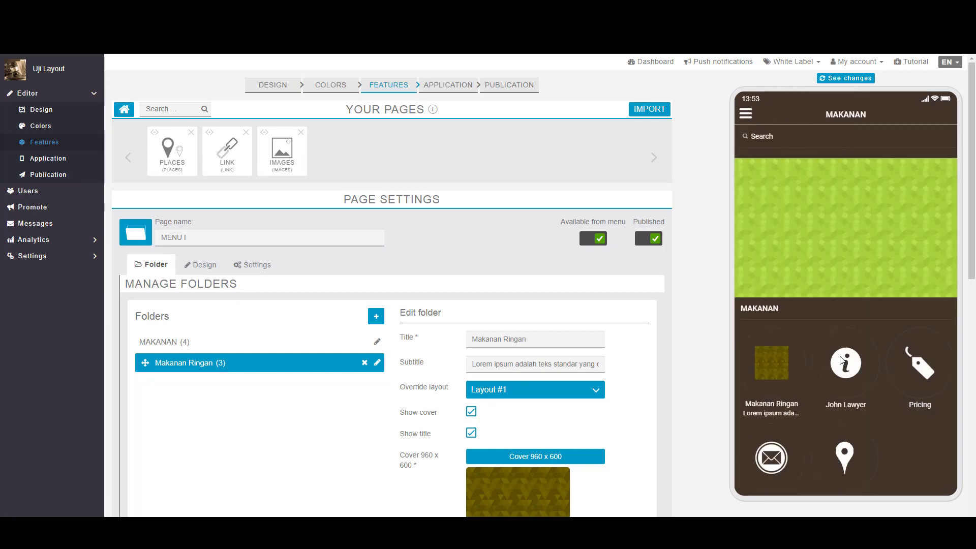
pyautogui.click(768, 365)
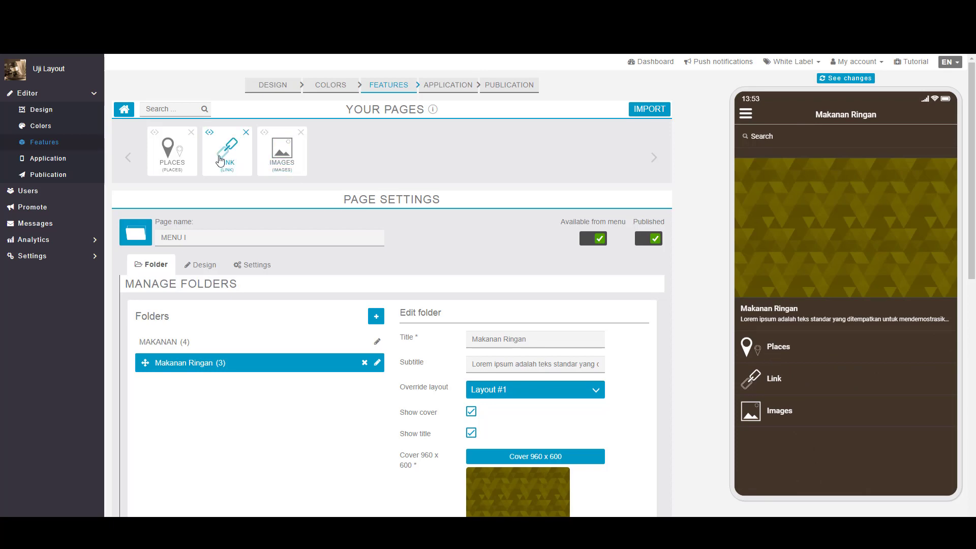